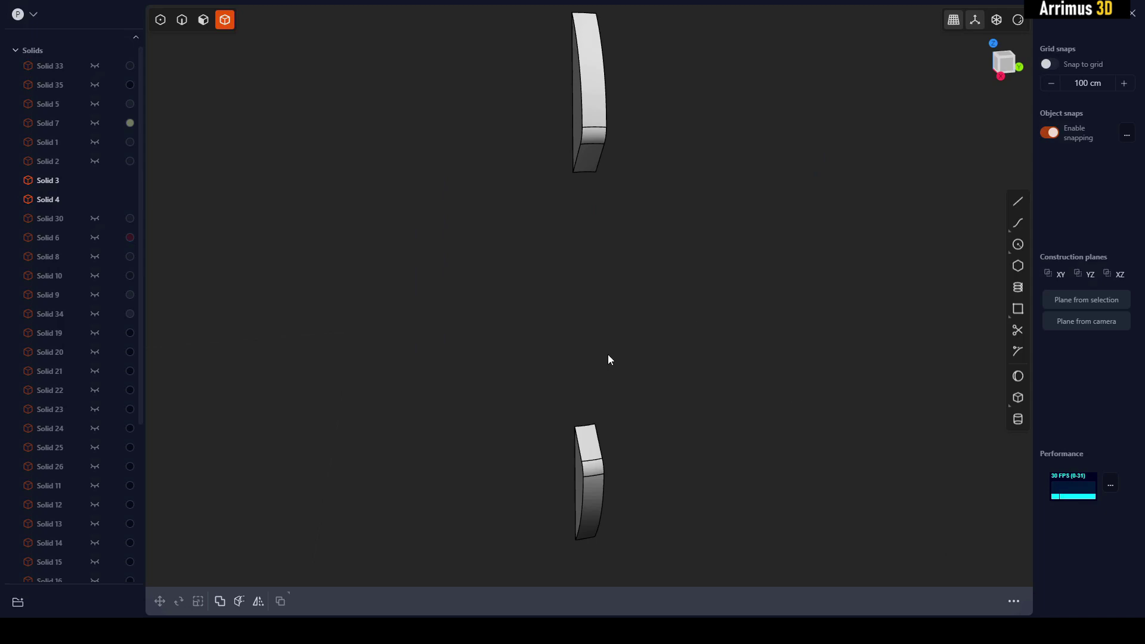
# Step: Duplicate the long narrow side face of the excavator cab's window frame as a sheet and move it along the X axis
pyautogui.moveTo(608, 356); pyautogui.dragTo(634, 349, button='middle')
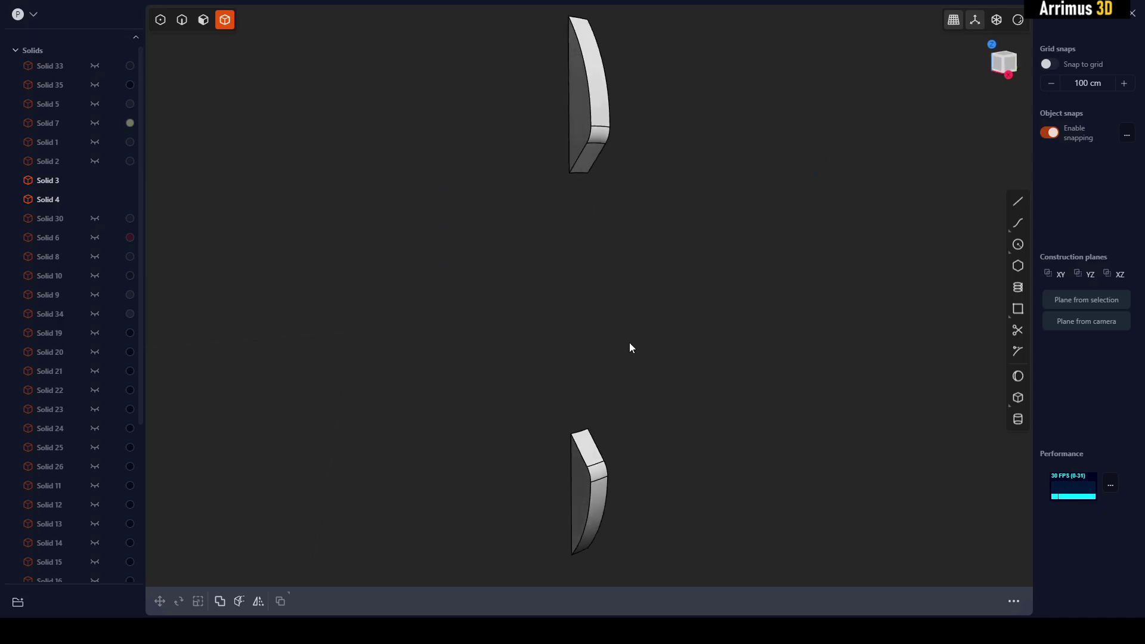
pyautogui.moveTo(663, 328); pyautogui.dragTo(626, 356, button='middle')
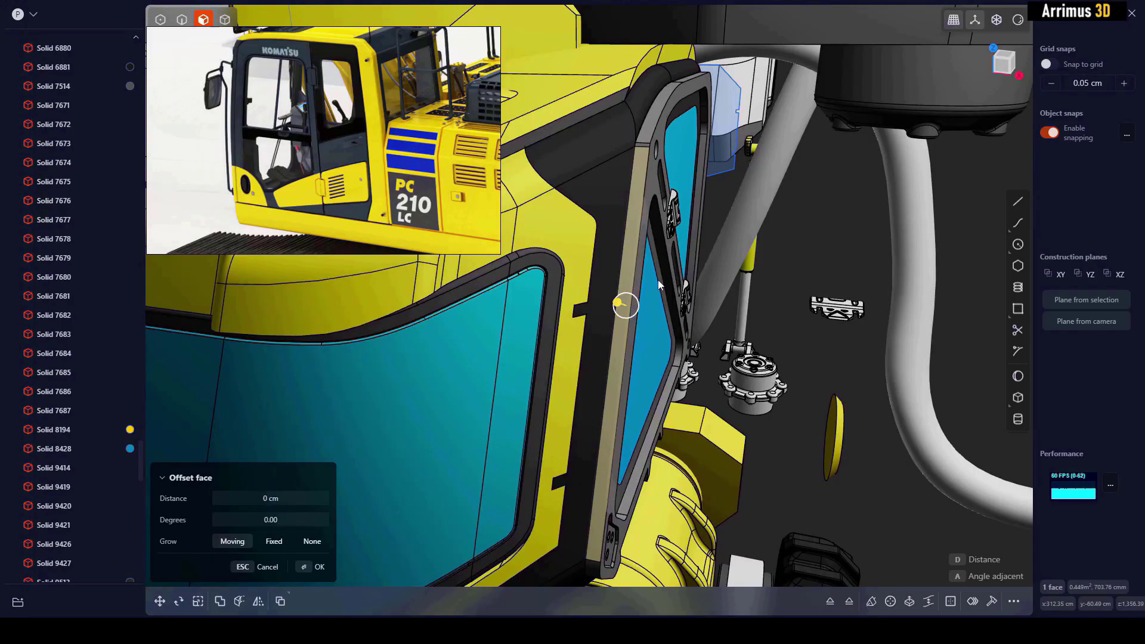
pyautogui.hotkey('shift', 'd')
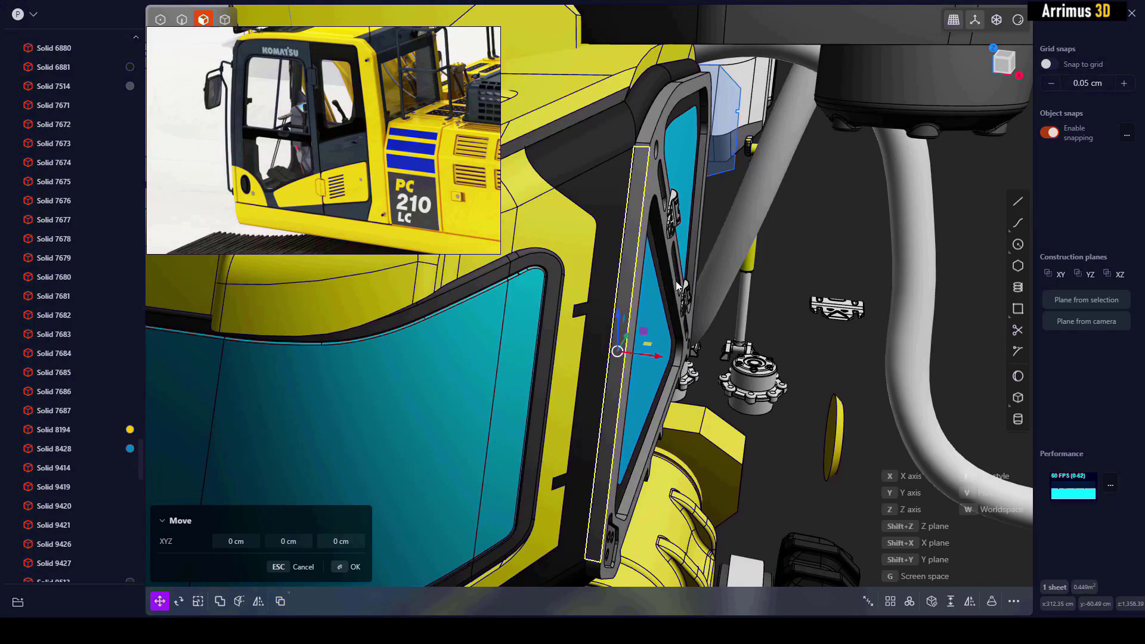
pyautogui.press('x')
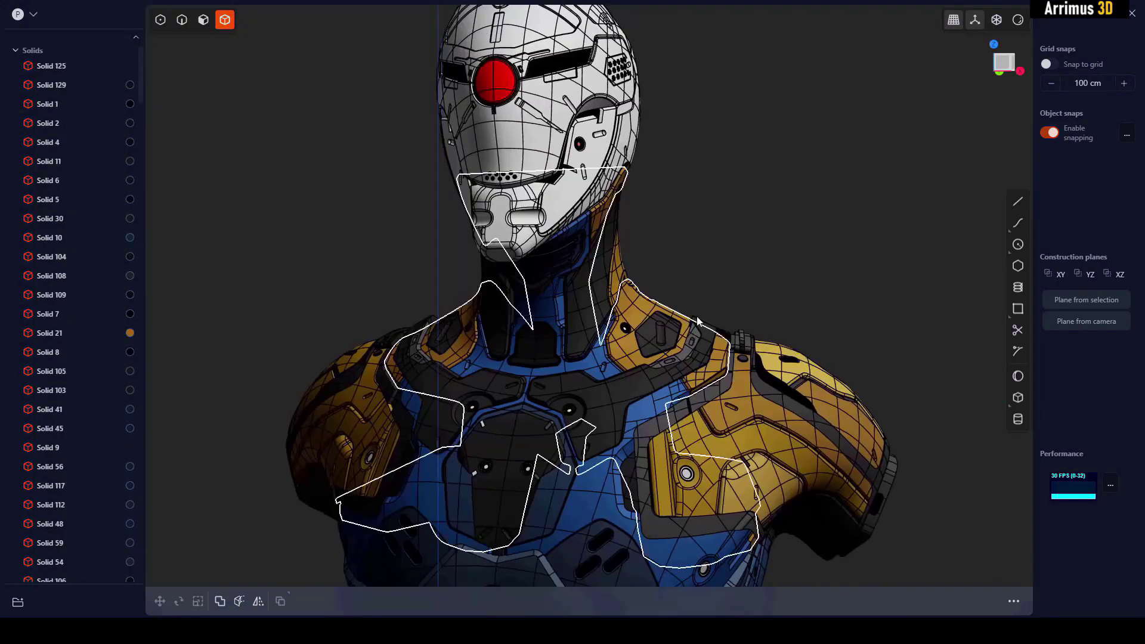
# Step: Examine the helmeted bust, the rifle, the sword hilt and the red-and-black robot models from several angles
pyautogui.scroll(5, 574, 187)
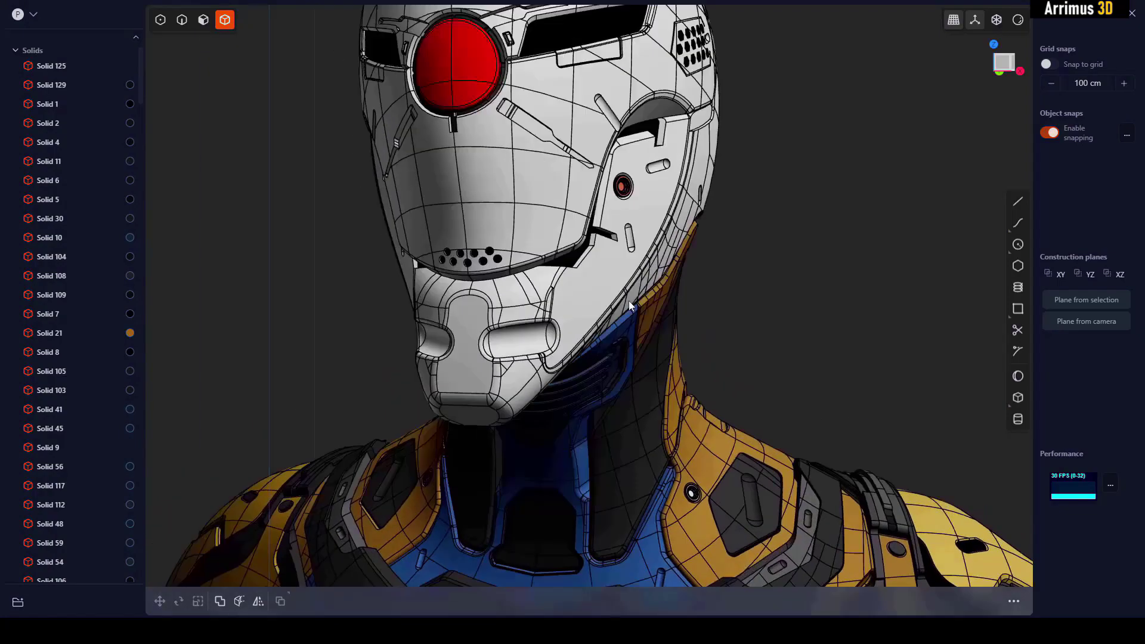
pyautogui.moveTo(629, 301); pyautogui.dragTo(574, 299, button='middle')
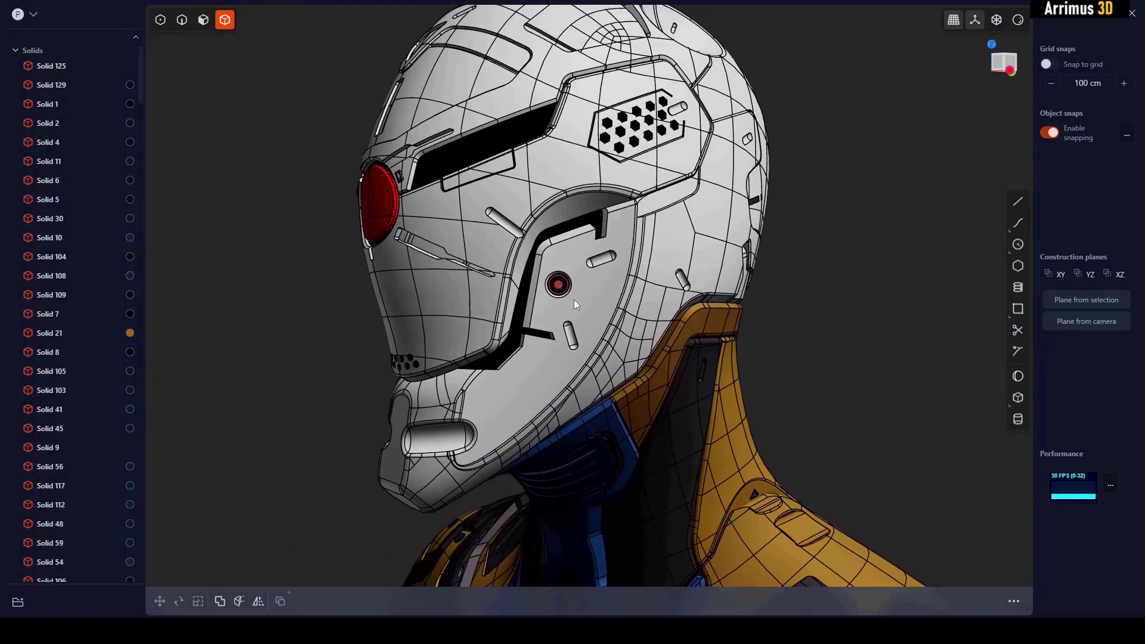
pyautogui.scroll(2, 567, 274)
pyautogui.hotkey('alt', 'shift', 'z')
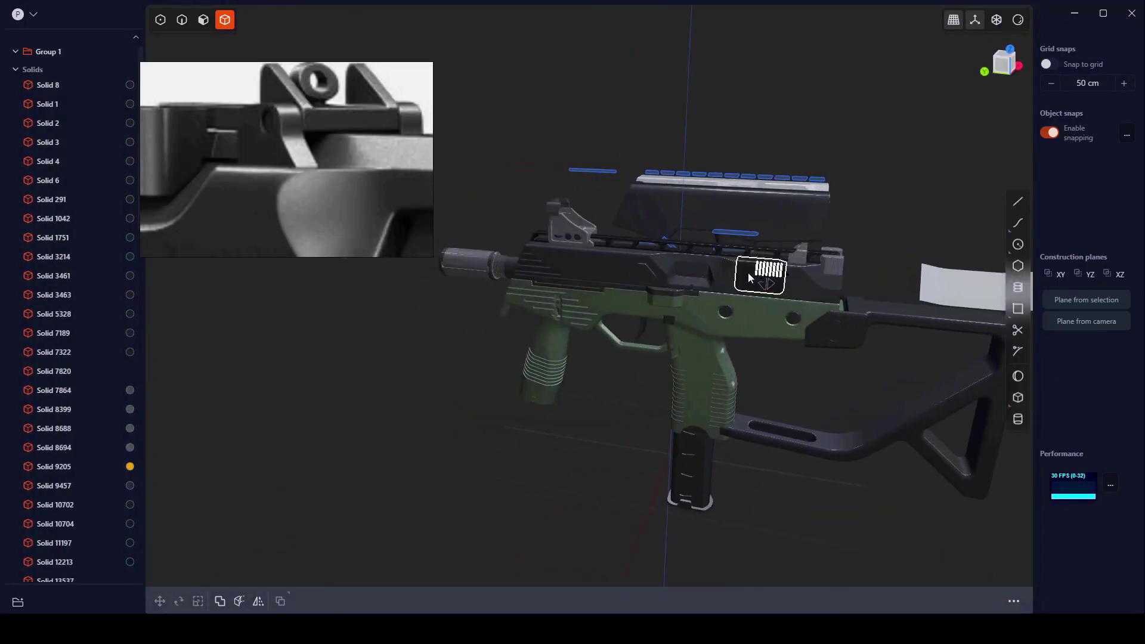
pyautogui.moveTo(748, 273); pyautogui.dragTo(662, 252, button='middle')
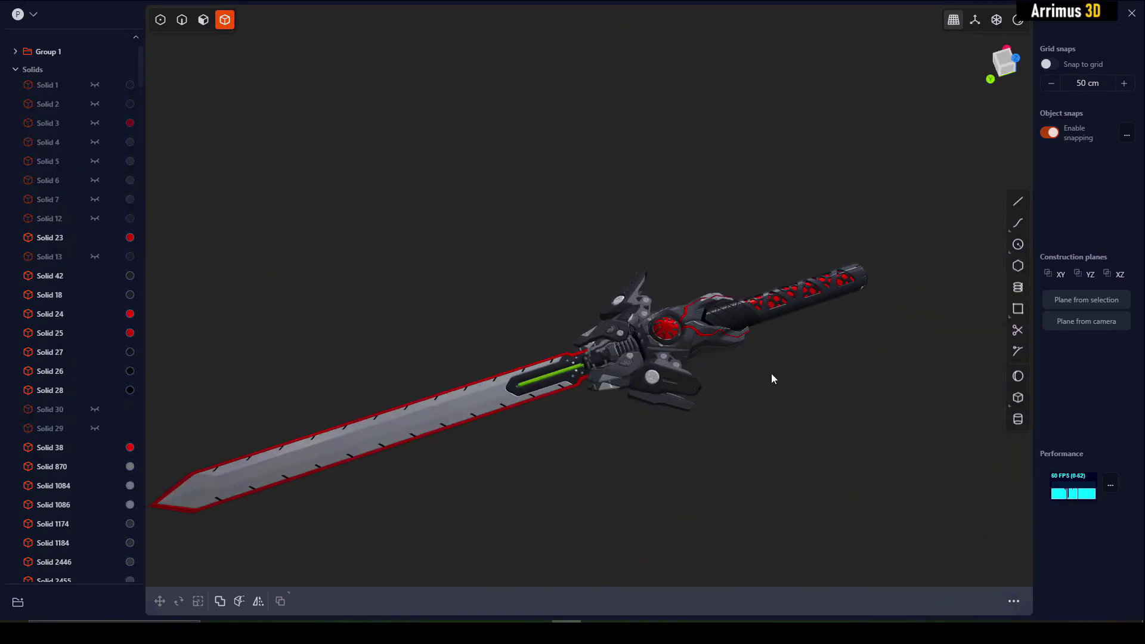
pyautogui.scroll(6, 775, 358)
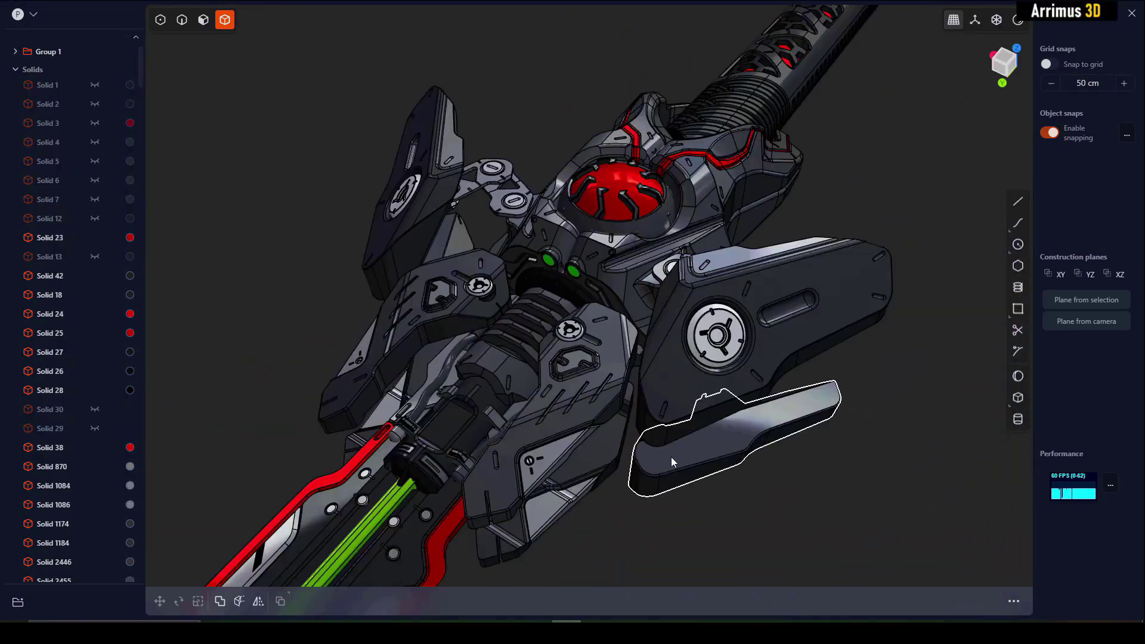
pyautogui.moveTo(671, 457); pyautogui.dragTo(549, 338, button='middle')
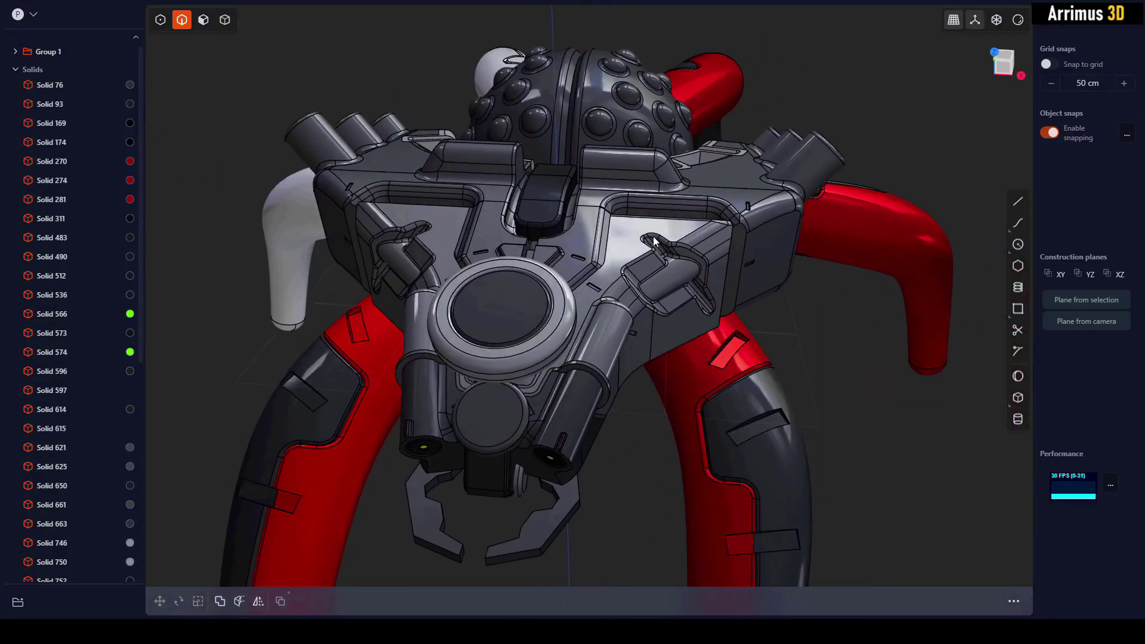
pyautogui.moveTo(632, 244); pyautogui.dragTo(478, 307, button='middle')
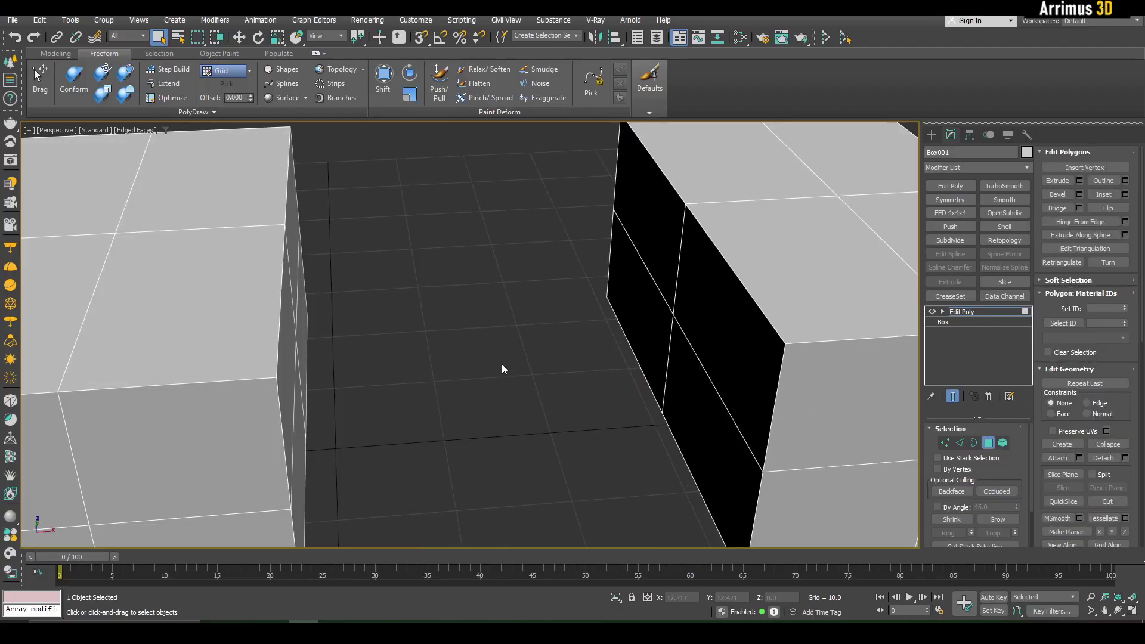
# Step: In 3ds Max, bridge the facing upper rear polygons of the two separate boxes
pyautogui.scroll(-5, 463, 343)
pyautogui.keyDown('alt'); pyautogui.moveTo(502, 364); pyautogui.dragTo(420, 311, button='middle'); pyautogui.keyUp('alt')
pyautogui.scroll(5, 421, 312)
pyautogui.click(456, 275)
pyautogui.keyDown('alt'); pyautogui.moveTo(458, 276); pyautogui.dragTo(579, 285, button='middle'); pyautogui.keyUp('alt')
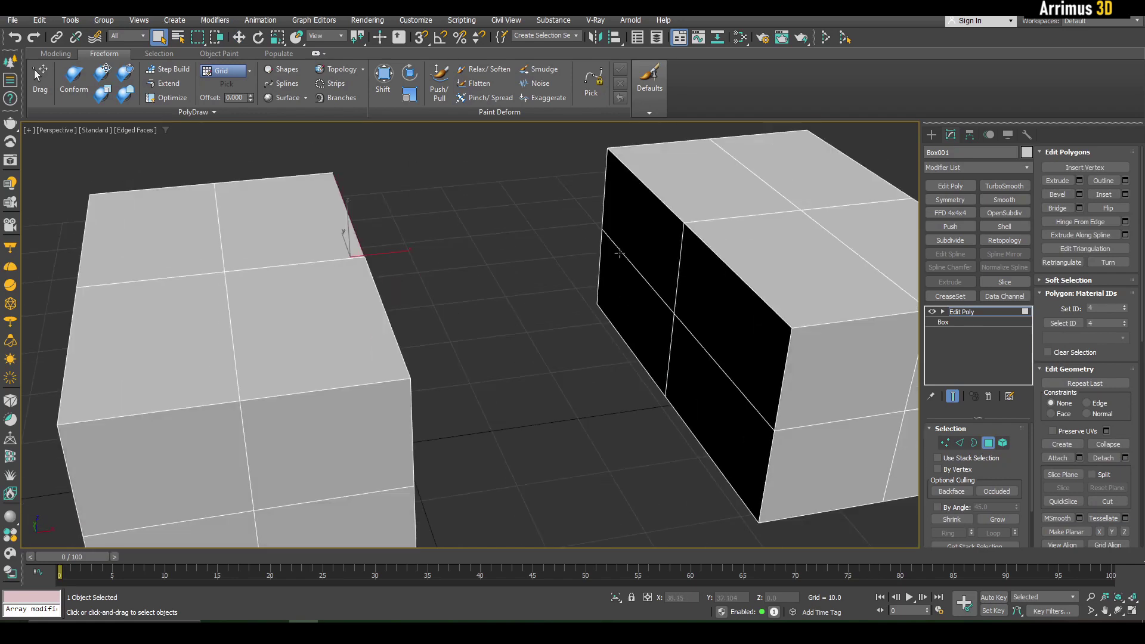
pyautogui.keyDown('ctrl'); pyautogui.click(631, 231); pyautogui.keyUp('ctrl')
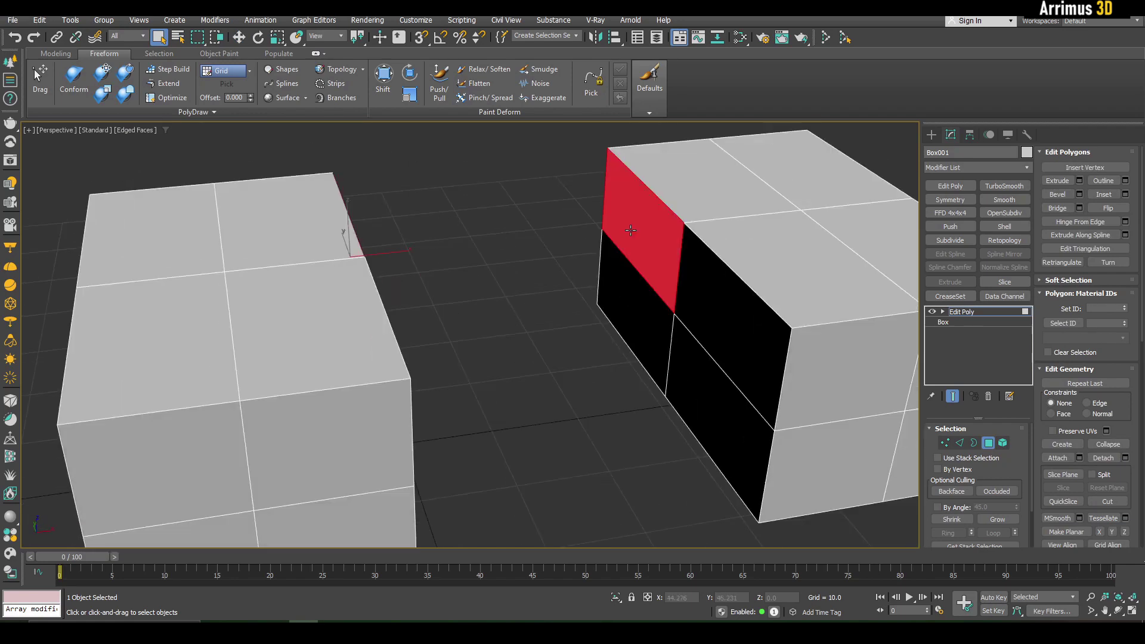
pyautogui.click(1057, 208)
pyautogui.click(621, 371)
pyautogui.scroll(-5, 587, 366)
pyautogui.scroll(4, 603, 367)
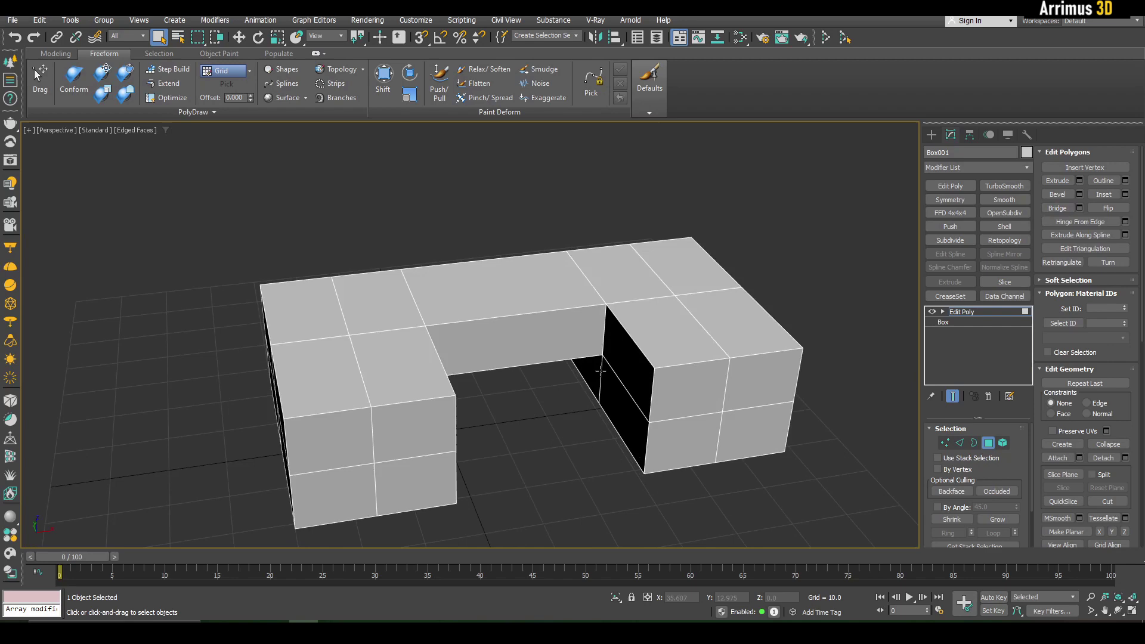
# Step: Apply a TurboSmooth modifier to the bridged box and raise its iterations
pyautogui.press('4')
pyautogui.click(1018, 186)
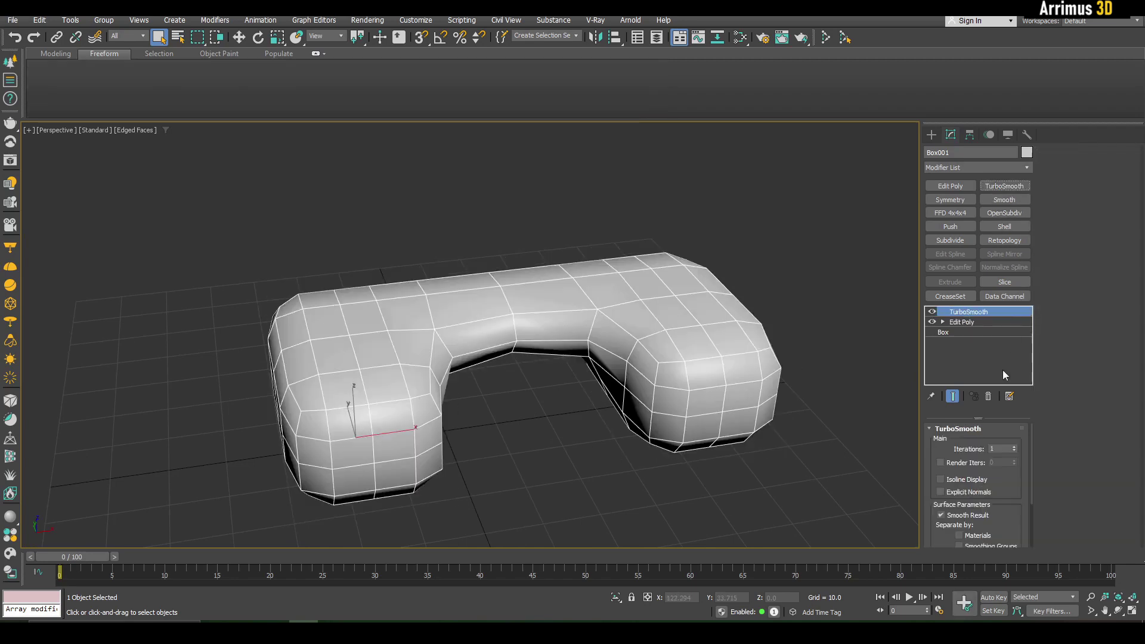
pyautogui.click(1014, 448)
pyautogui.keyDown('alt'); pyautogui.moveTo(847, 411); pyautogui.dragTo(705, 416, button='middle'); pyautogui.keyUp('alt')
pyautogui.keyDown('alt'); pyautogui.moveTo(517, 428); pyautogui.dragTo(499, 436, button='middle'); pyautogui.keyUp('alt')
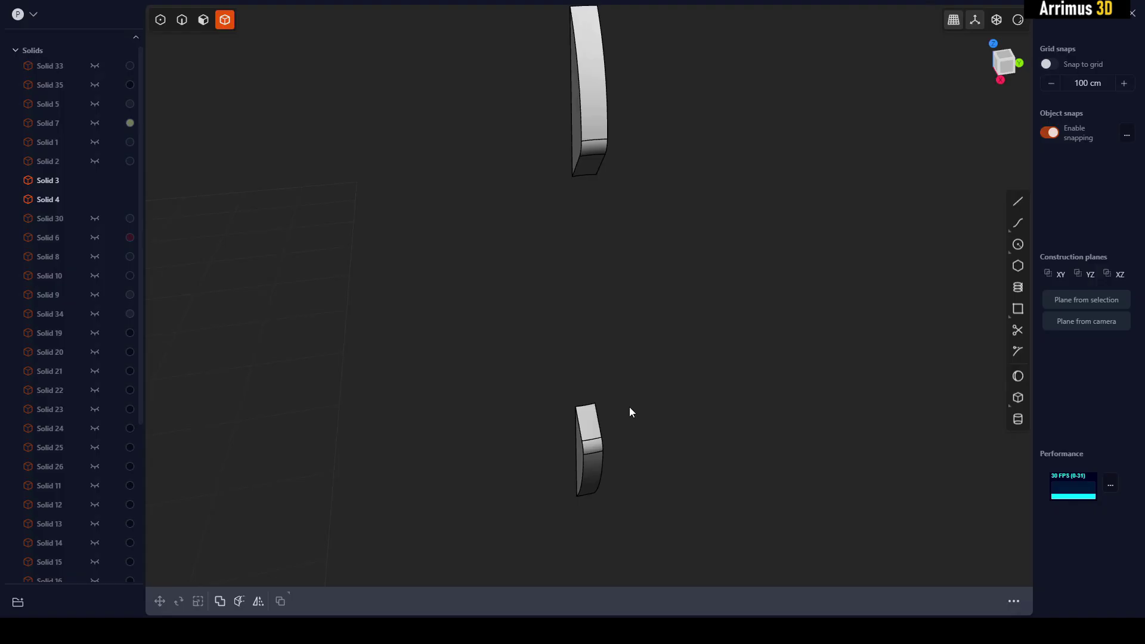
# Step: Switch to Plasticity and select the two facing slanted end faces of Solid 3 and Solid 4
pyautogui.moveTo(631, 412); pyautogui.dragTo(672, 271, button='middle')
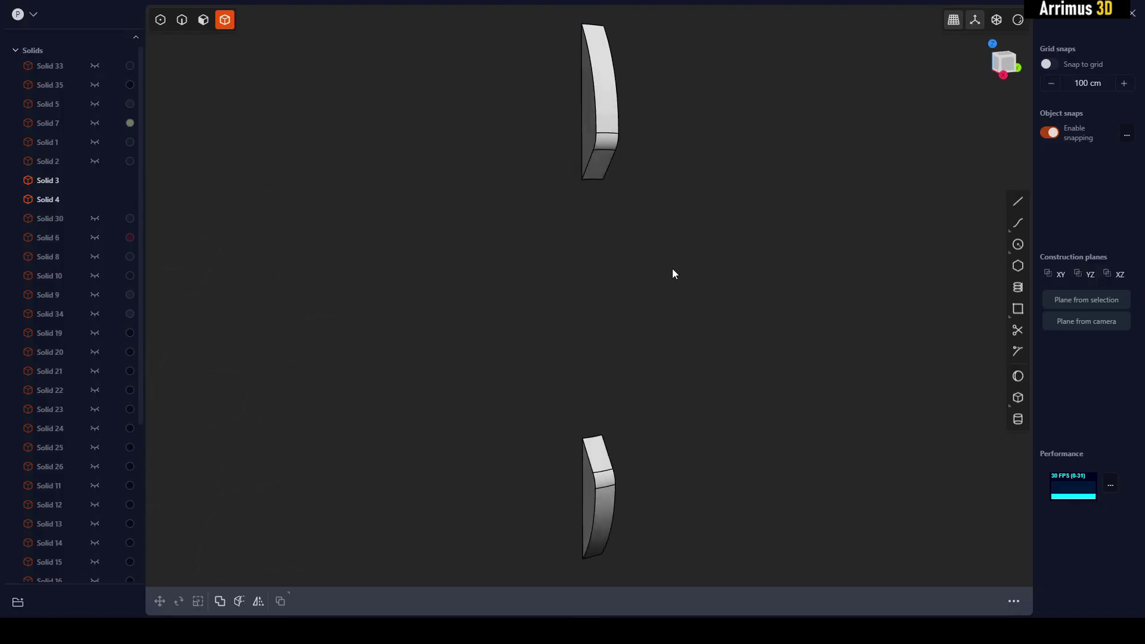
pyautogui.press('3')
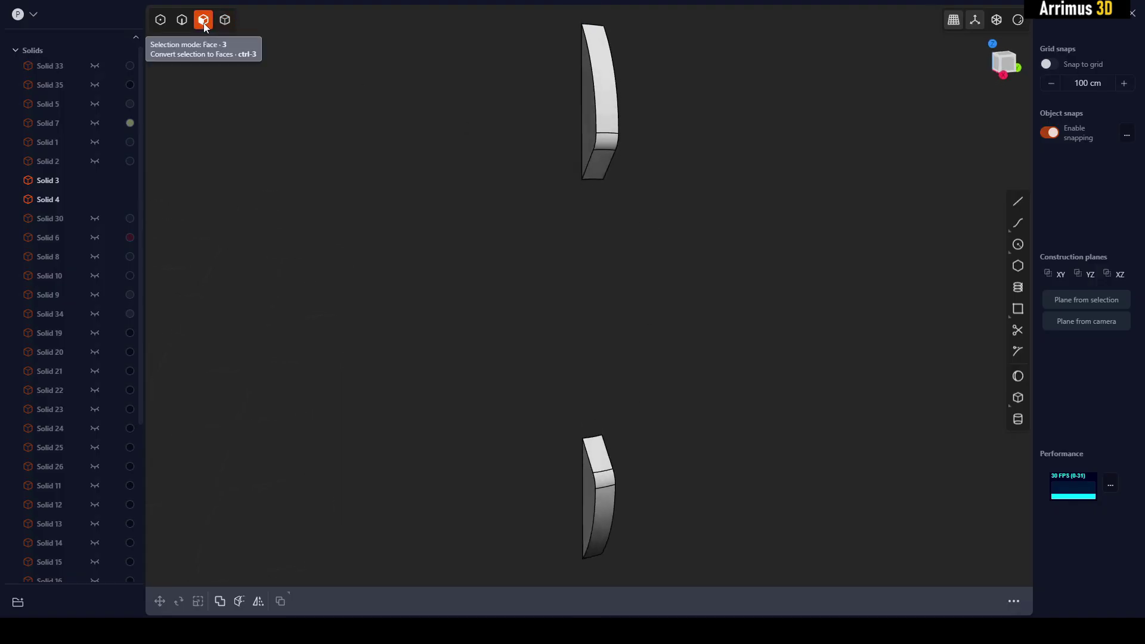
pyautogui.click(610, 155)
pyautogui.press('o')
pyautogui.moveTo(620, 298); pyautogui.dragTo(617, 322, button='middle')
pyautogui.keyDown('shift'); pyautogui.click(610, 438); pyautogui.keyUp('shift')
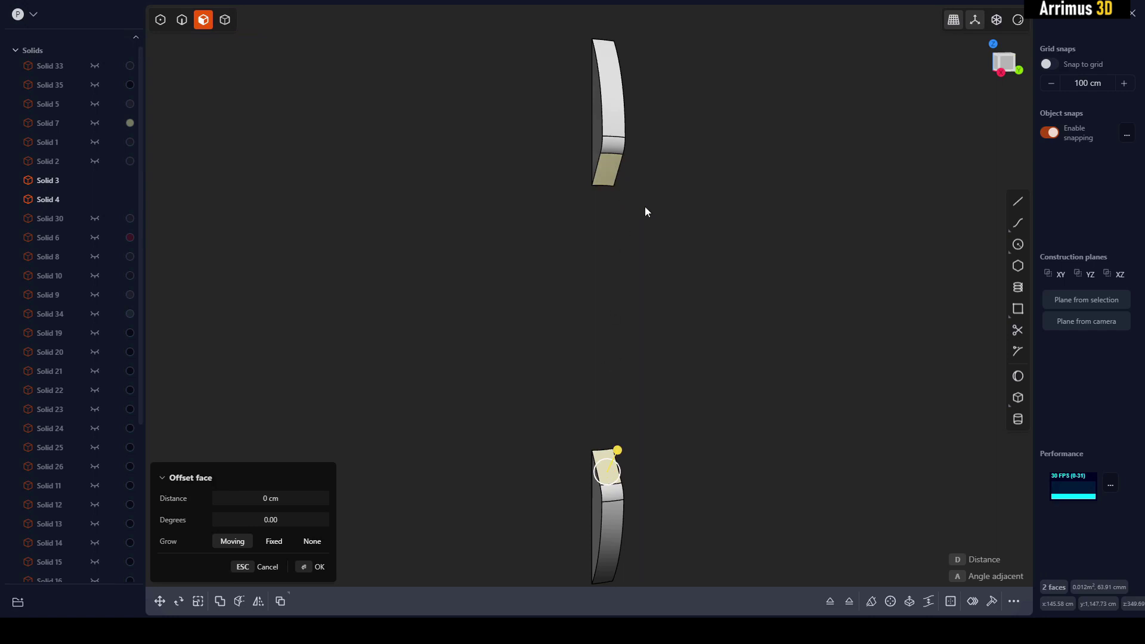
pyautogui.moveTo(696, 257); pyautogui.dragTo(621, 291, button='middle')
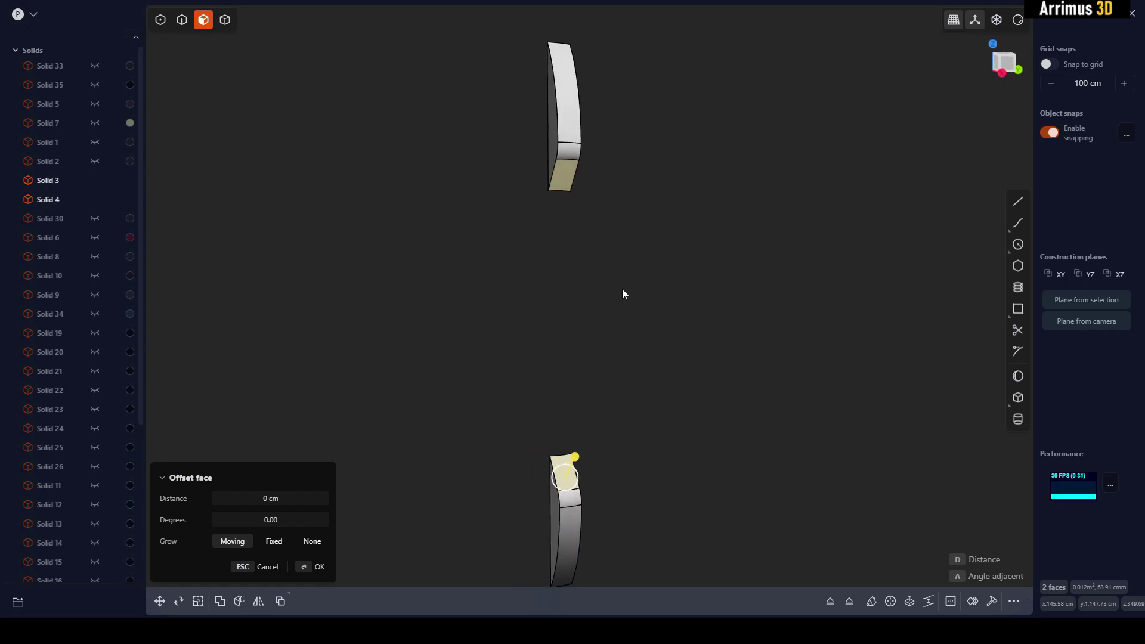
# Step: Duplicate the border edges of the two end faces as separate curves and hide everything else
pyautogui.press('f')
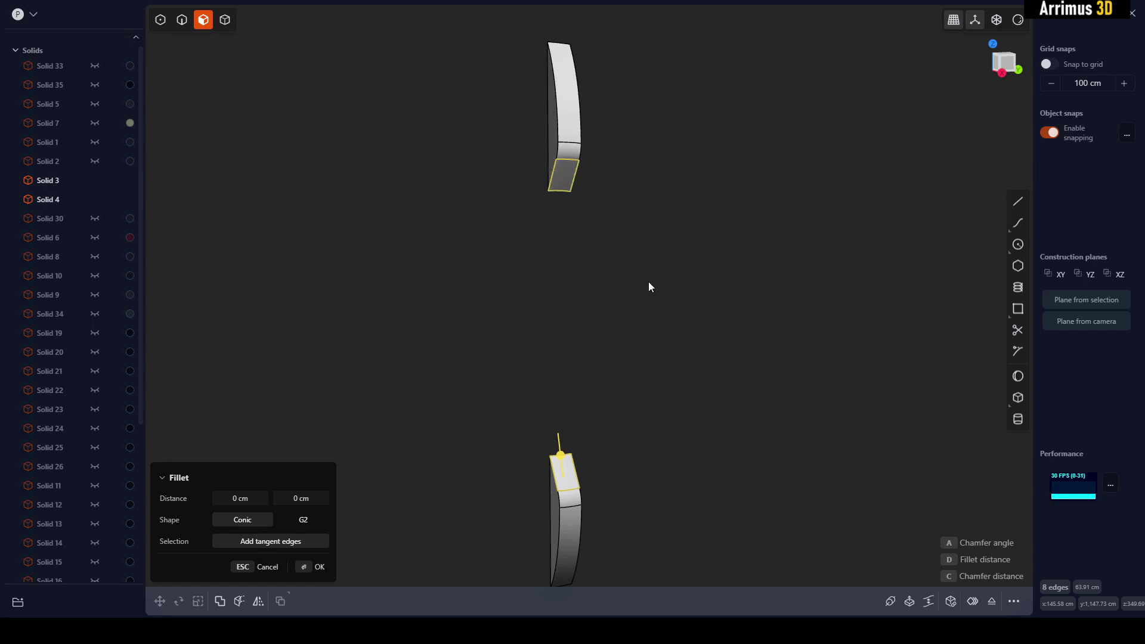
pyautogui.press('l')
pyautogui.moveTo(626, 339); pyautogui.dragTo(641, 326, button='middle')
pyautogui.press('Escape')
pyautogui.hotkey('shift', 'd')
pyautogui.moveTo(684, 364); pyautogui.dragTo(636, 377, button='middle')
pyautogui.hotkey('shift', 'h')
pyautogui.click(662, 366)
# Step: Loft a sheet between the two duplicated rectangular curves
pyautogui.moveTo(663, 131); pyautogui.dragTo(463, 480)
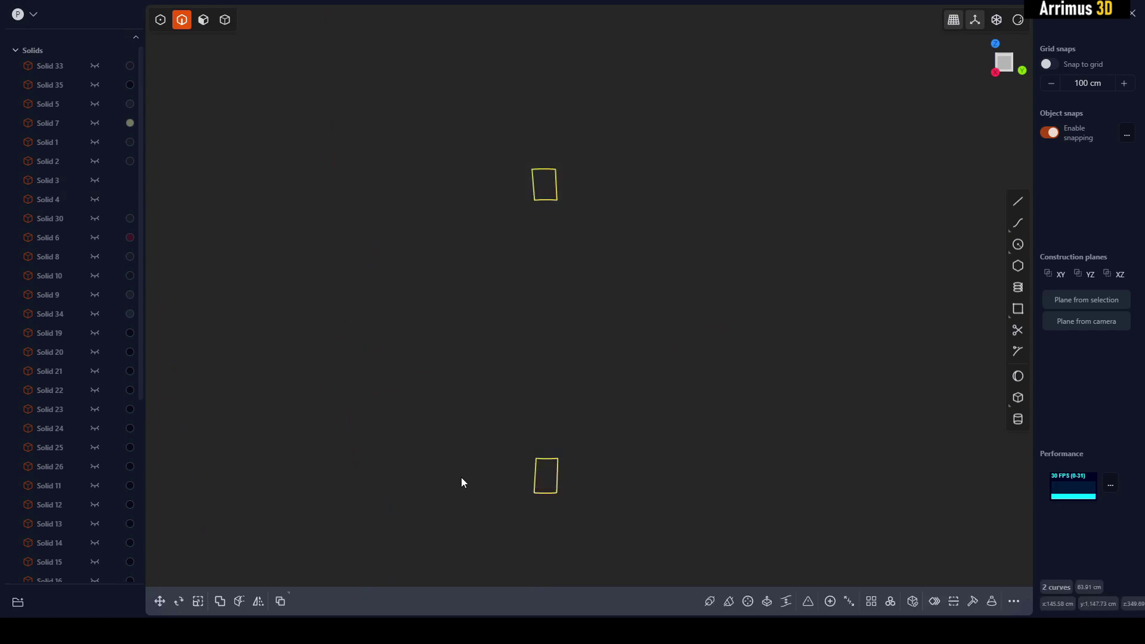
pyautogui.press('l')
pyautogui.press('Return')
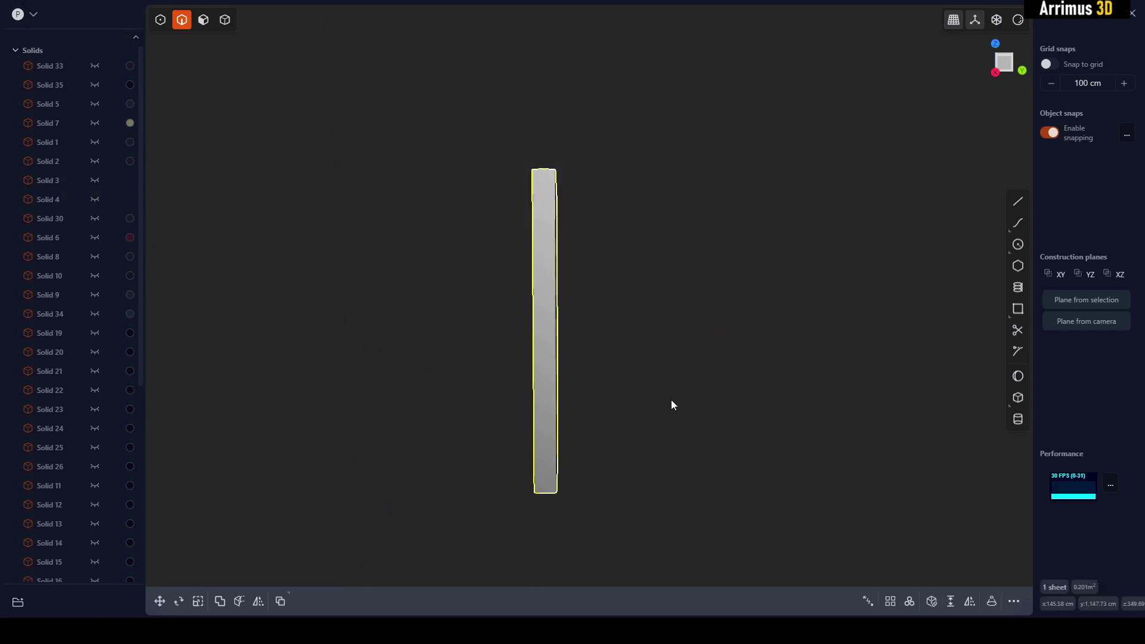
pyautogui.moveTo(671, 400); pyautogui.dragTo(618, 363, button='middle')
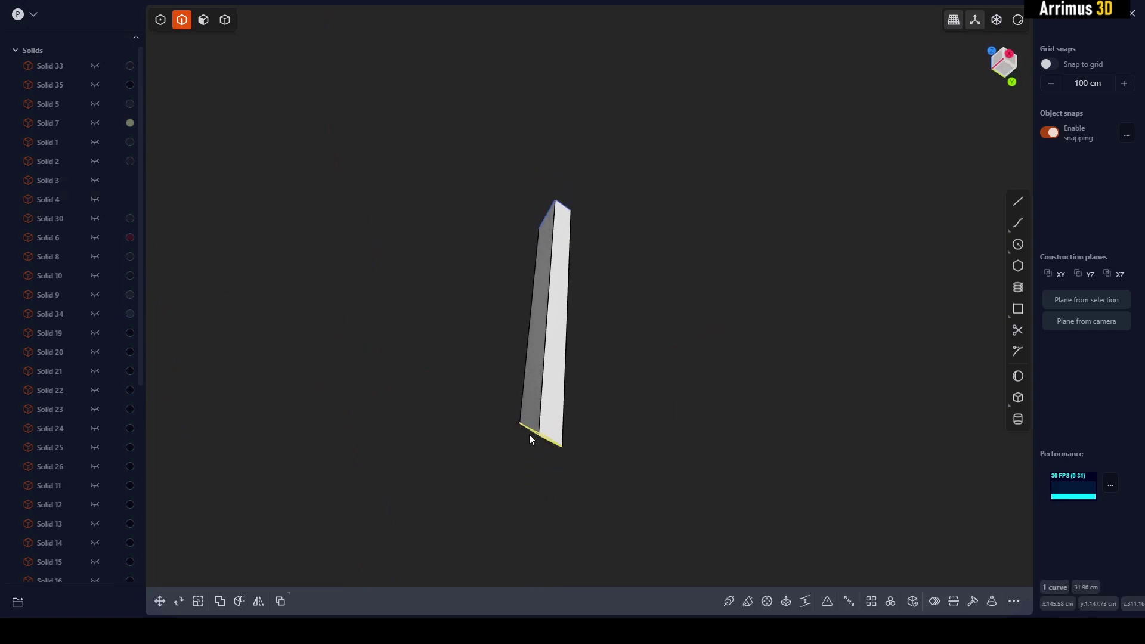
pyautogui.moveTo(529, 434); pyautogui.dragTo(633, 311, button='middle')
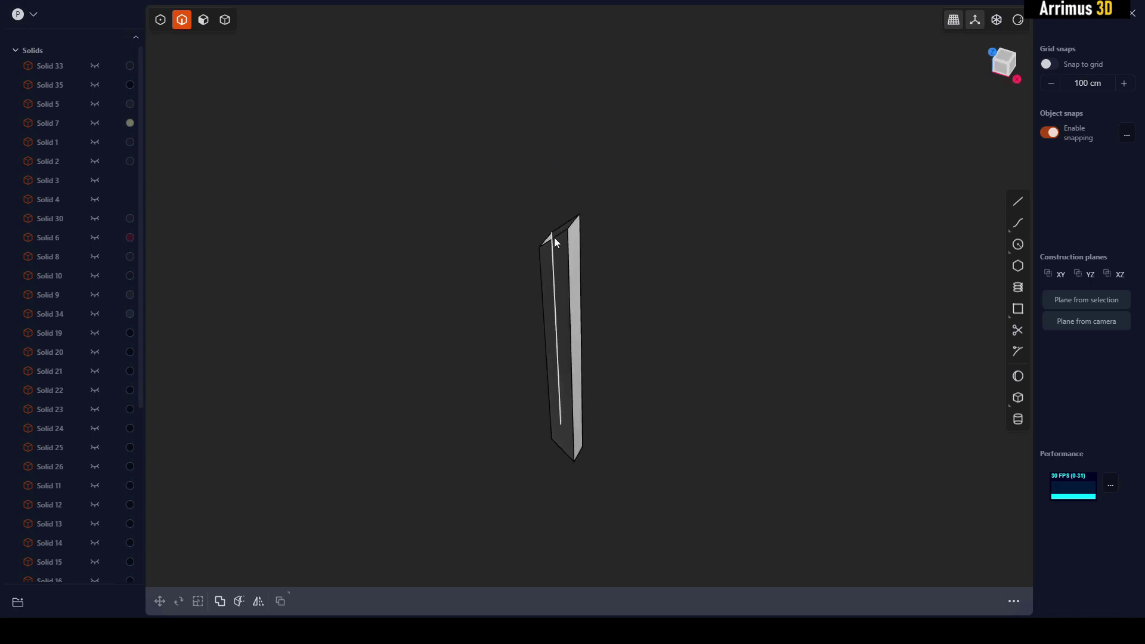
pyautogui.moveTo(555, 241); pyautogui.dragTo(610, 285, button='middle')
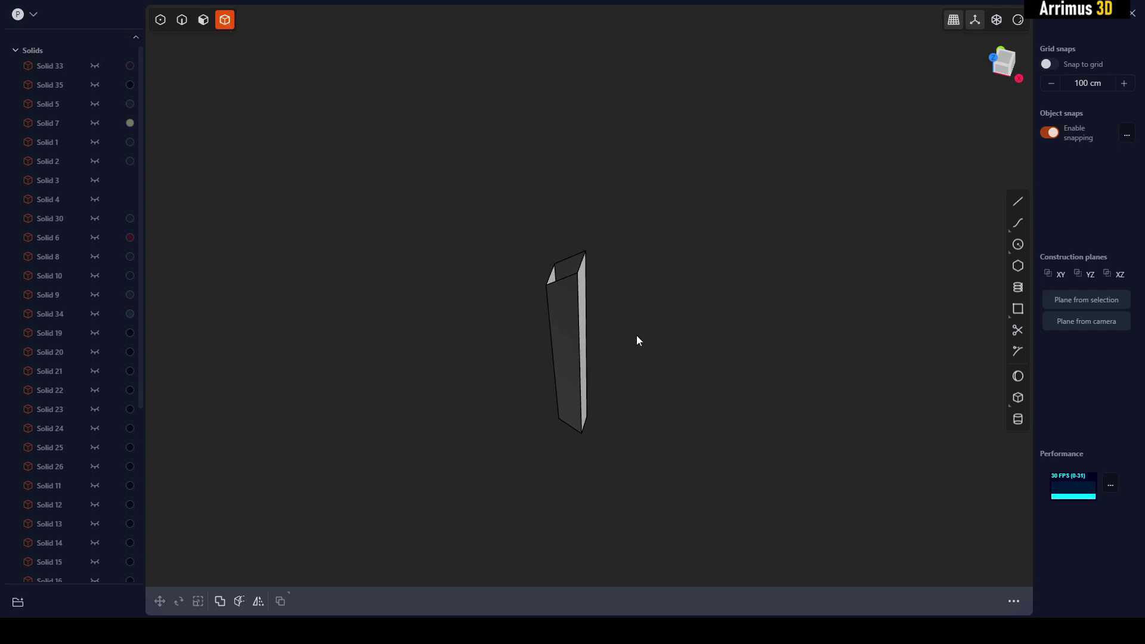
# Step: Cap the open ends of the lofted sheet to make it a solid, and unhide the other solids
pyautogui.click(561, 305)
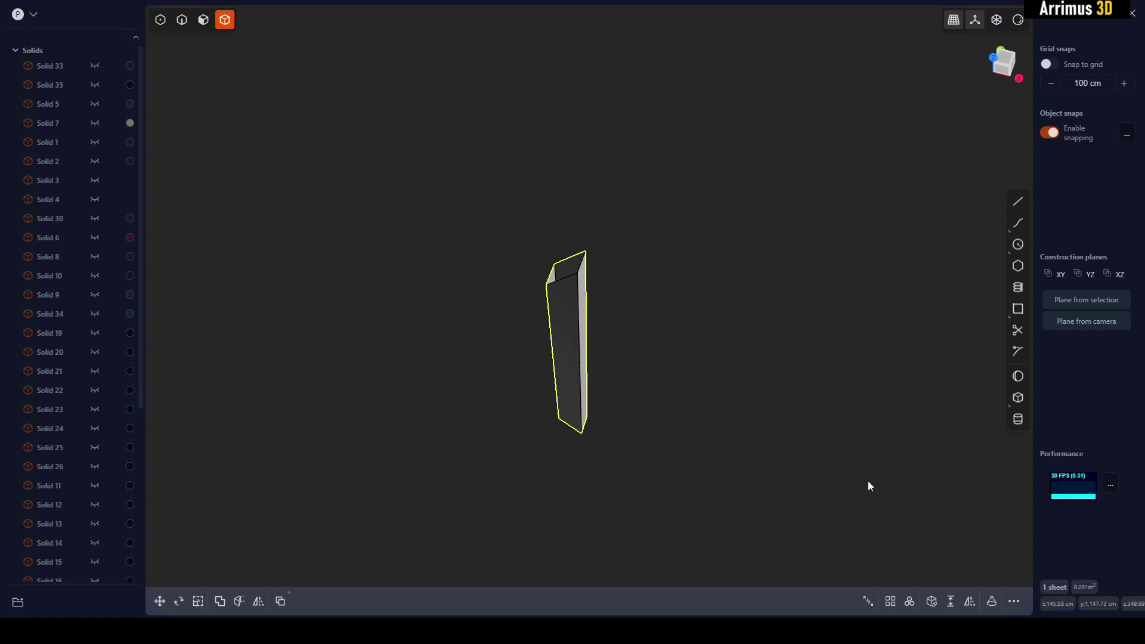
pyautogui.moveTo(625, 392); pyautogui.dragTo(652, 463, button='middle')
pyautogui.click(932, 602)
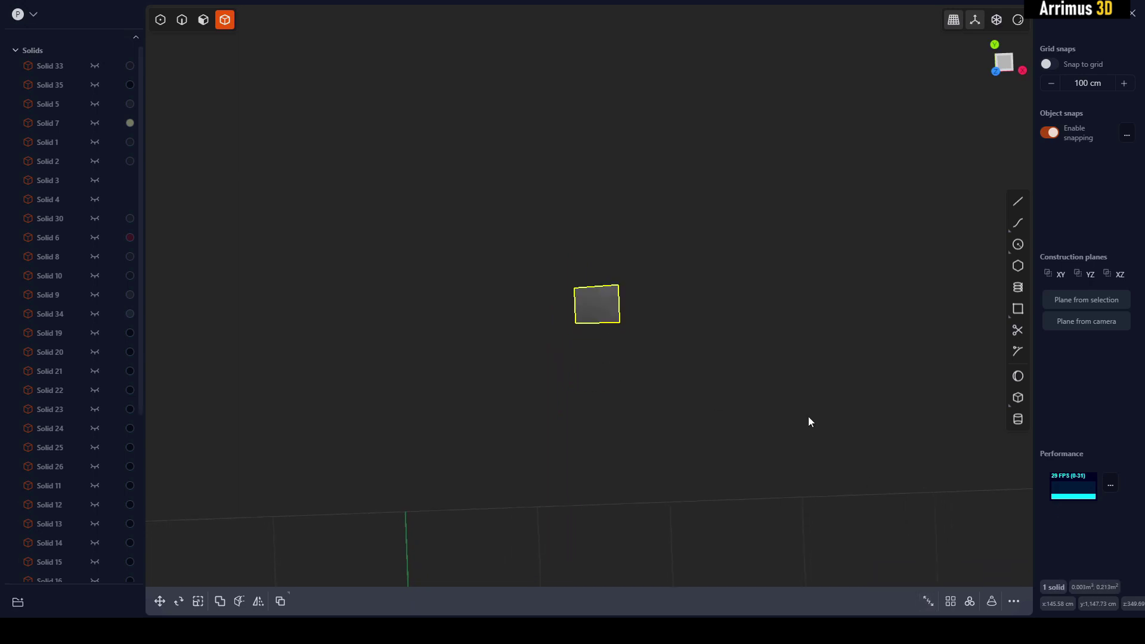
pyautogui.moveTo(810, 422); pyautogui.dragTo(628, 240, button='middle')
pyautogui.hotkey('alt', 'h')
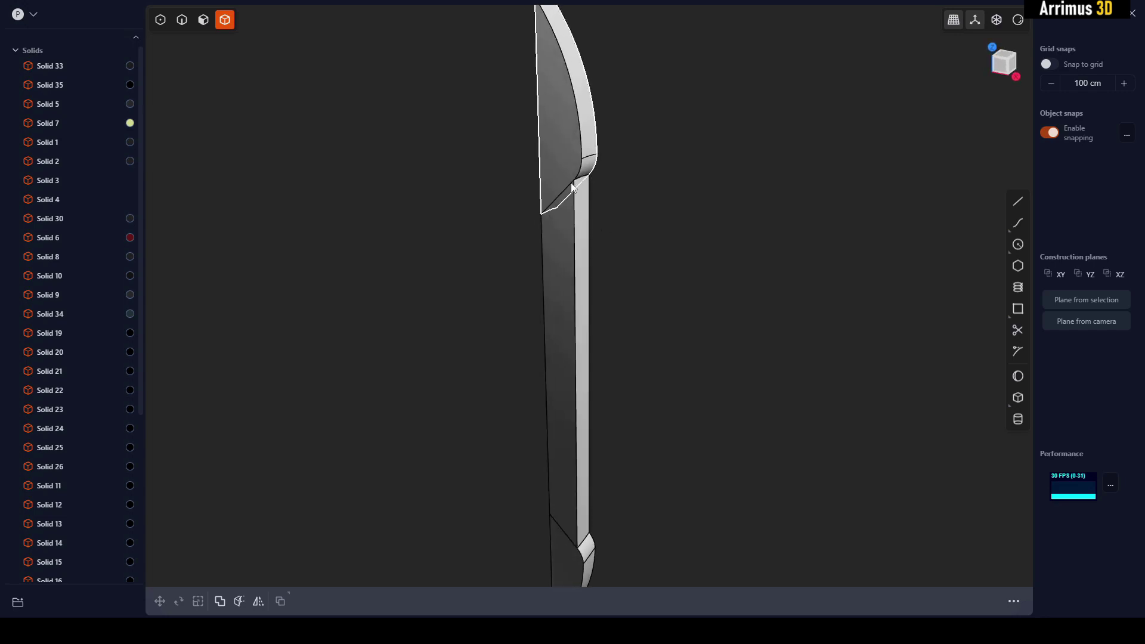
pyautogui.keyDown('shift'); pyautogui.moveTo(593, 188); pyautogui.dragTo(600, 161, button='middle'); pyautogui.keyUp('shift')
pyautogui.scroll(-1, 600, 161)
# Step: Move the middle solid freely away from the two end pieces, and undo the move
pyautogui.moveTo(656, 85); pyautogui.dragTo(548, 533)
pyautogui.click(638, 419)
pyautogui.click(574, 331)
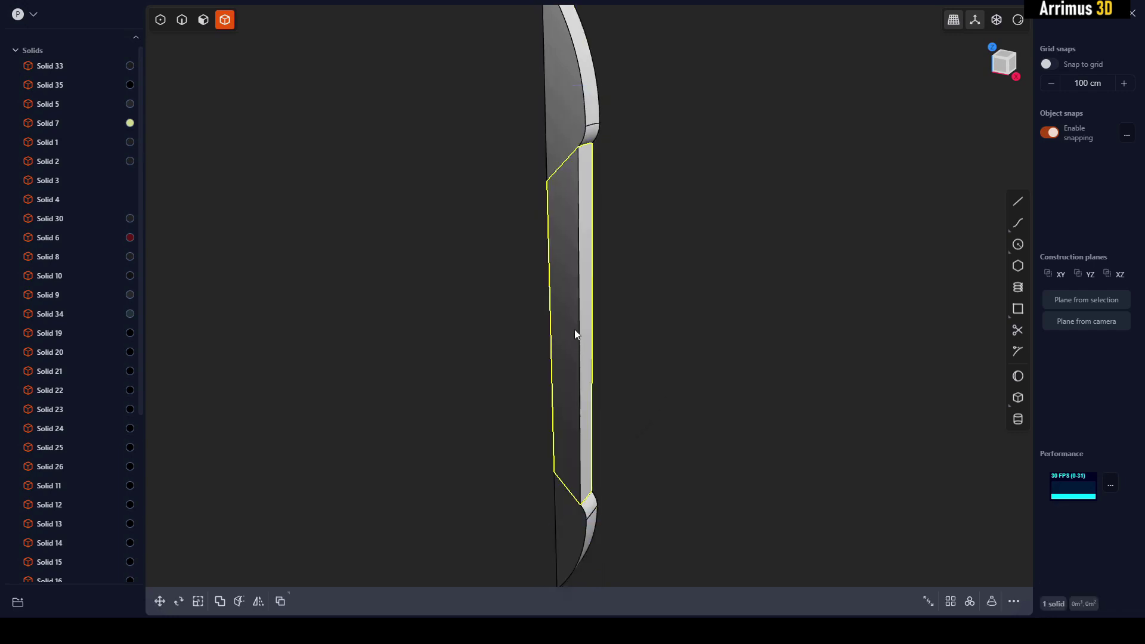
pyautogui.moveTo(574, 330); pyautogui.dragTo(517, 328, button='middle')
pyautogui.press('g')
pyautogui.click(664, 341)
pyautogui.rightClick(746, 336)
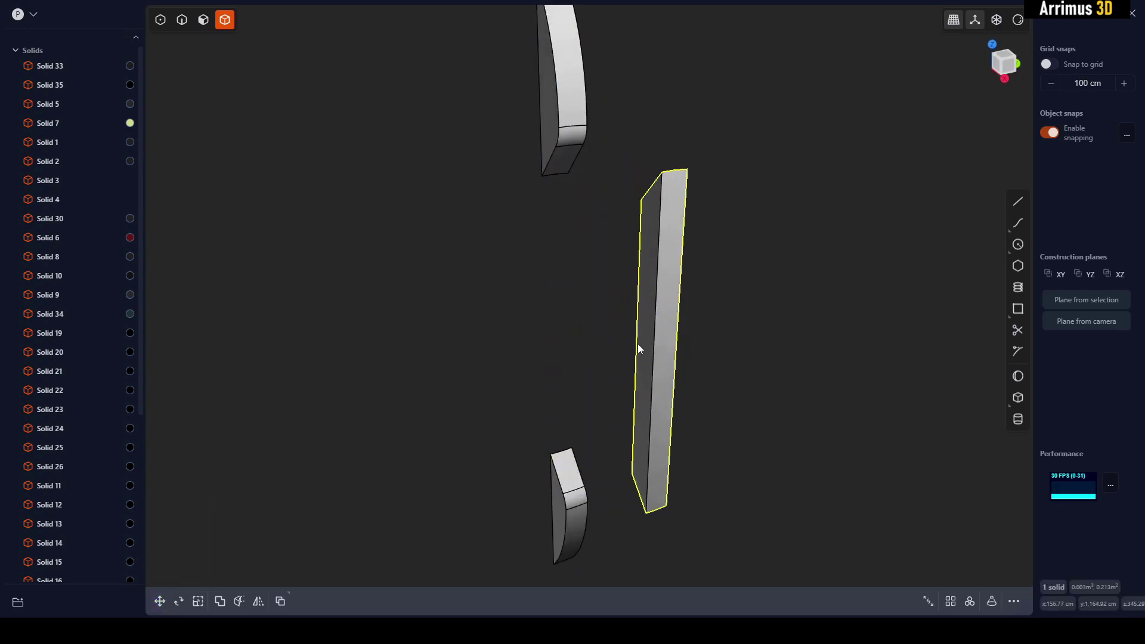
pyautogui.moveTo(638, 344); pyautogui.dragTo(697, 328, button='middle')
pyautogui.hotkey('ctrl', 'z')
# Step: Join the two end pieces and the middle solid into one body with a Boolean union
pyautogui.moveTo(683, 90); pyautogui.dragTo(484, 530)
pyautogui.press('b')
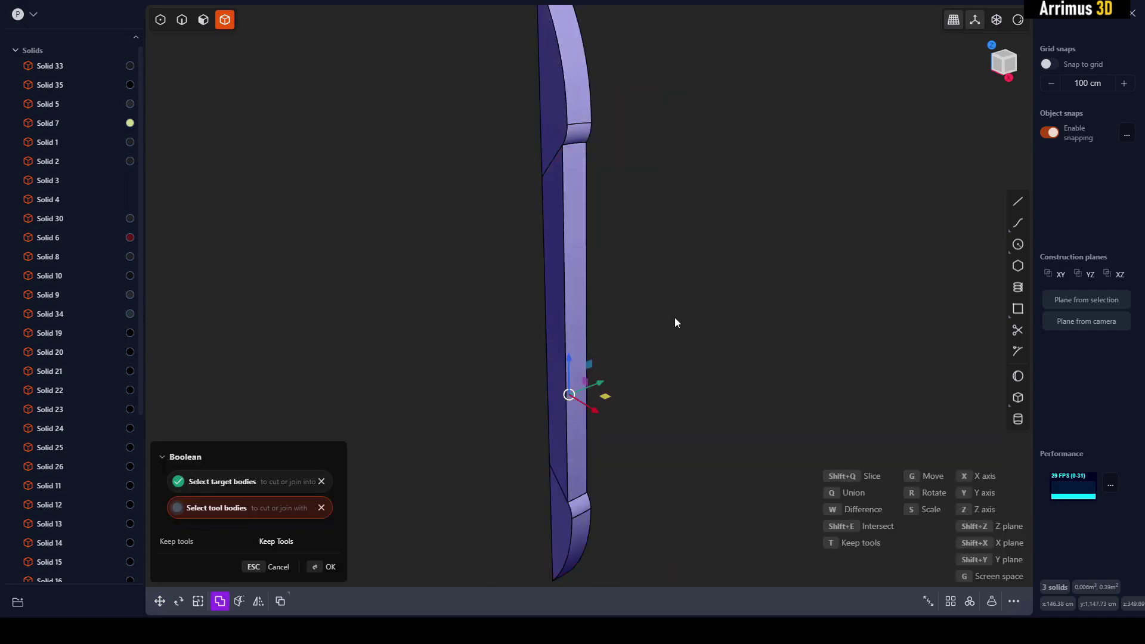
pyautogui.rightClick(715, 228)
# Step: Fillet the two inner corner edges where the middle section meets the end pieces by about 17.8 cm
pyautogui.scroll(1, 588, 156)
pyautogui.press('2')
pyautogui.click(571, 143)
pyautogui.press('b')
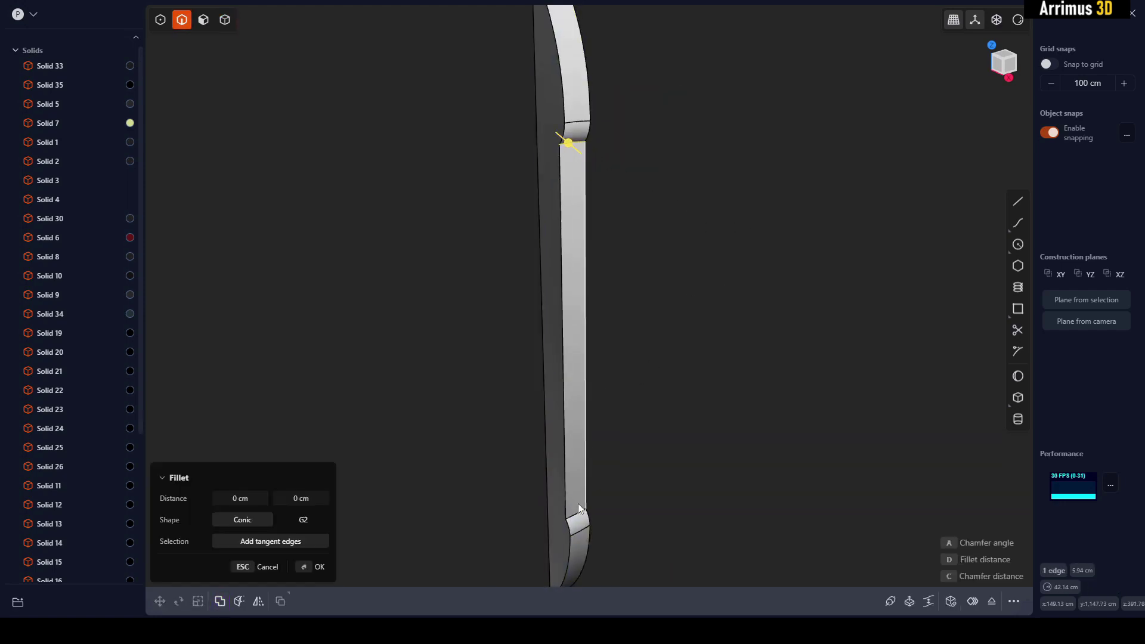
pyautogui.click(578, 512)
pyautogui.press('d')
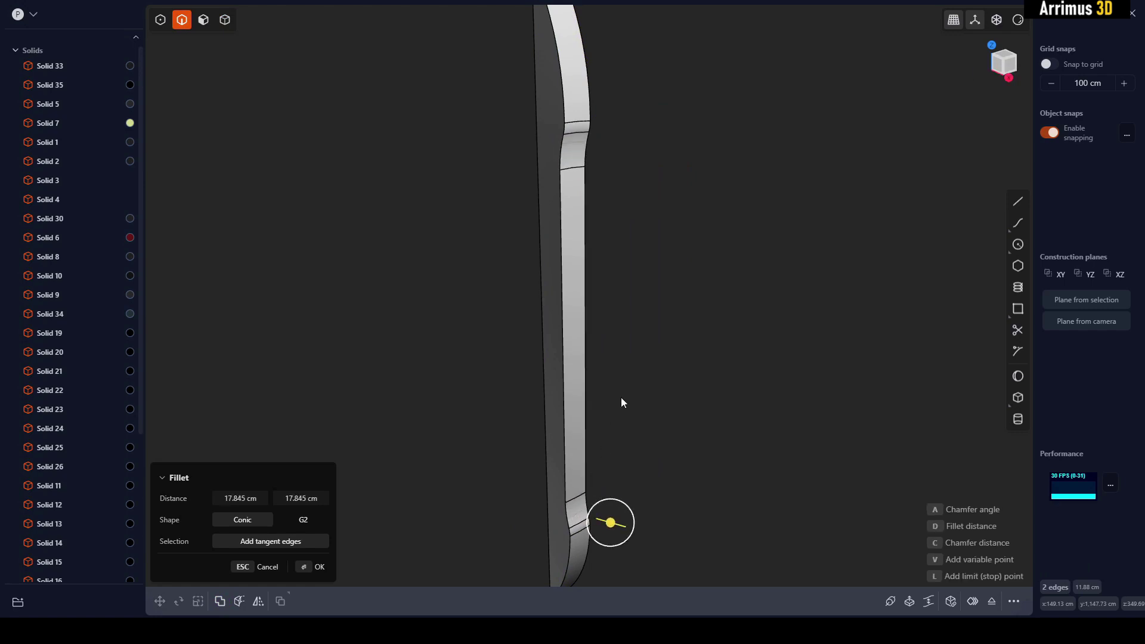
pyautogui.press('Escape')
# Step: Fillet the two long parallel edges along the body's straight middle section
pyautogui.press('f')
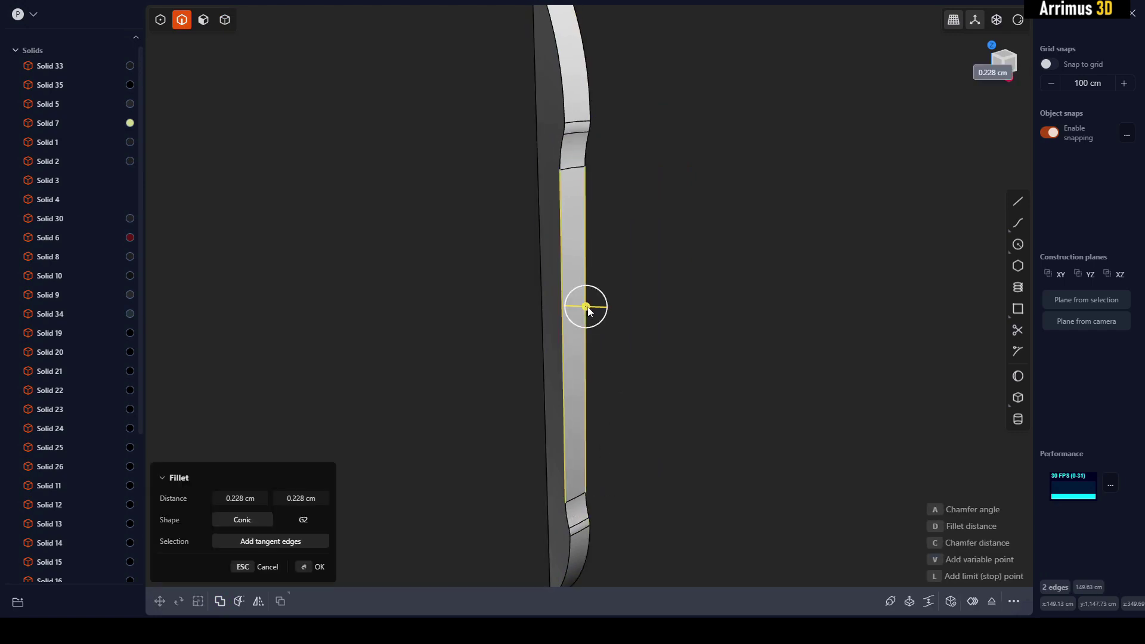
pyautogui.click(634, 299)
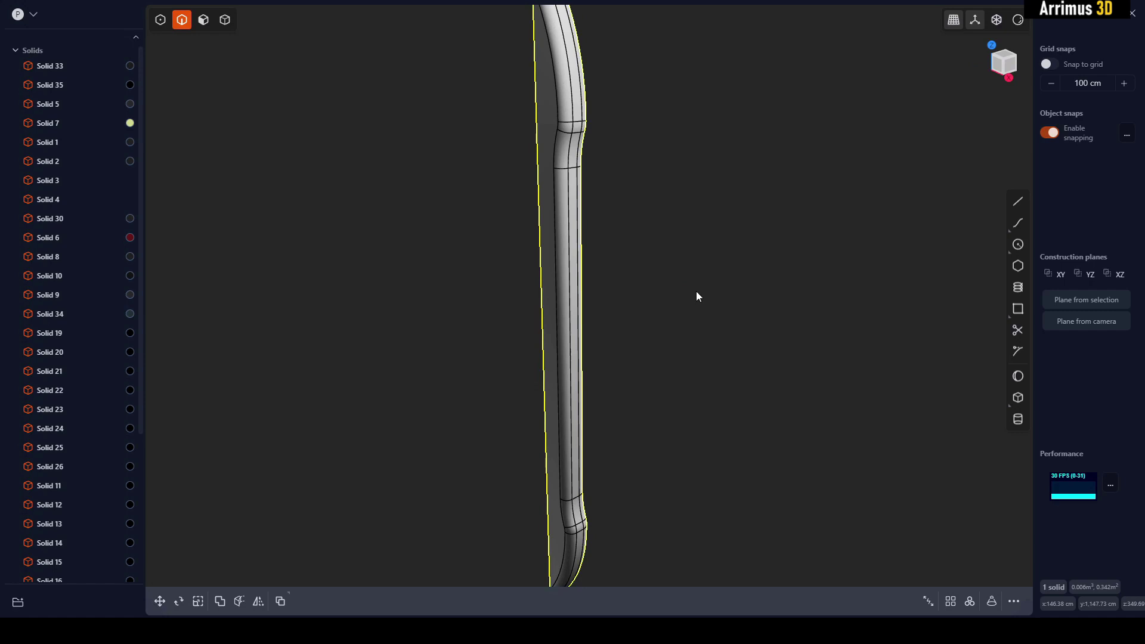
pyautogui.moveTo(694, 288); pyautogui.dragTo(689, 312, button='middle')
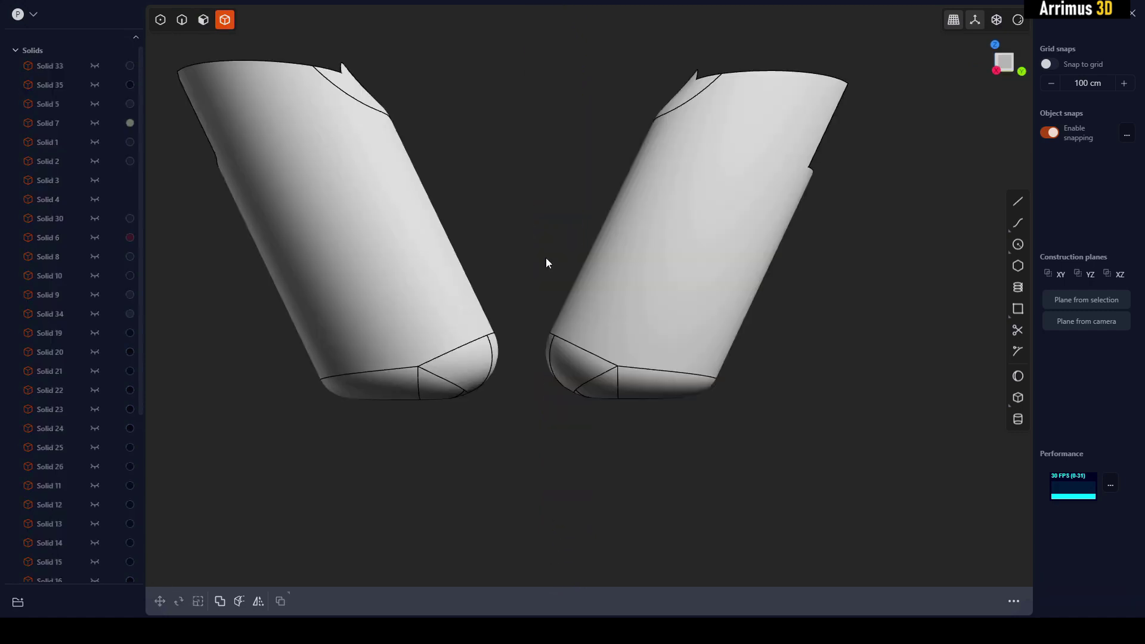
# Step: Duplicate the boundary edges of the two facing corner faces on the cylindrical solids as separate curves
pyautogui.moveTo(547, 262); pyautogui.dragTo(498, 265, button='middle')
pyautogui.scroll(5, 474, 326)
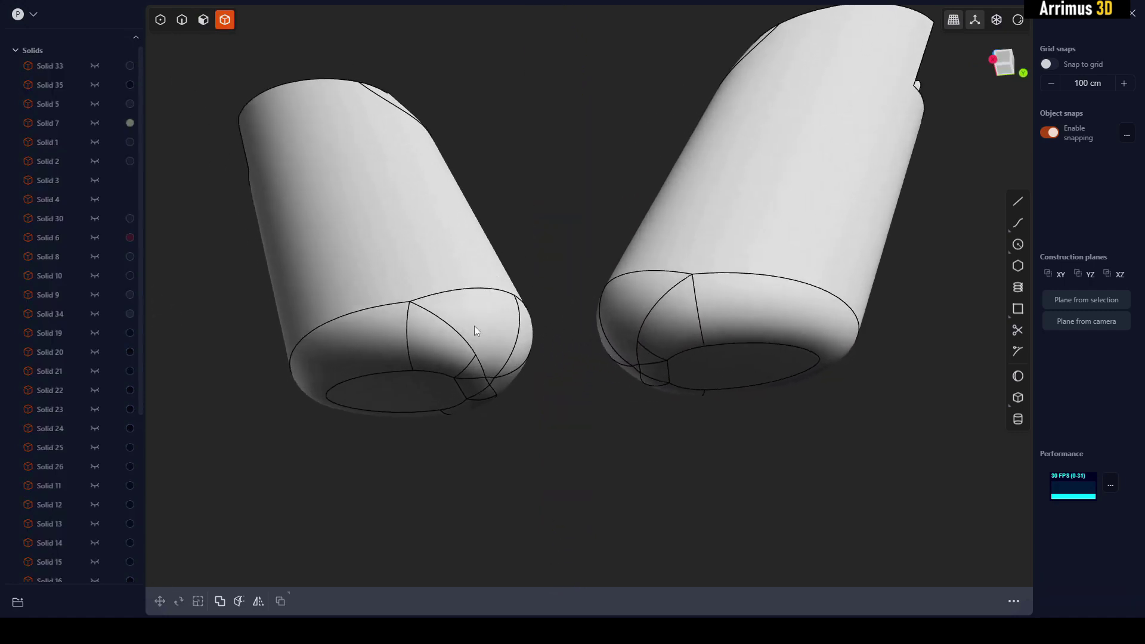
pyautogui.press('3')
pyautogui.click(484, 330)
pyautogui.moveTo(528, 334); pyautogui.dragTo(661, 339, button='middle')
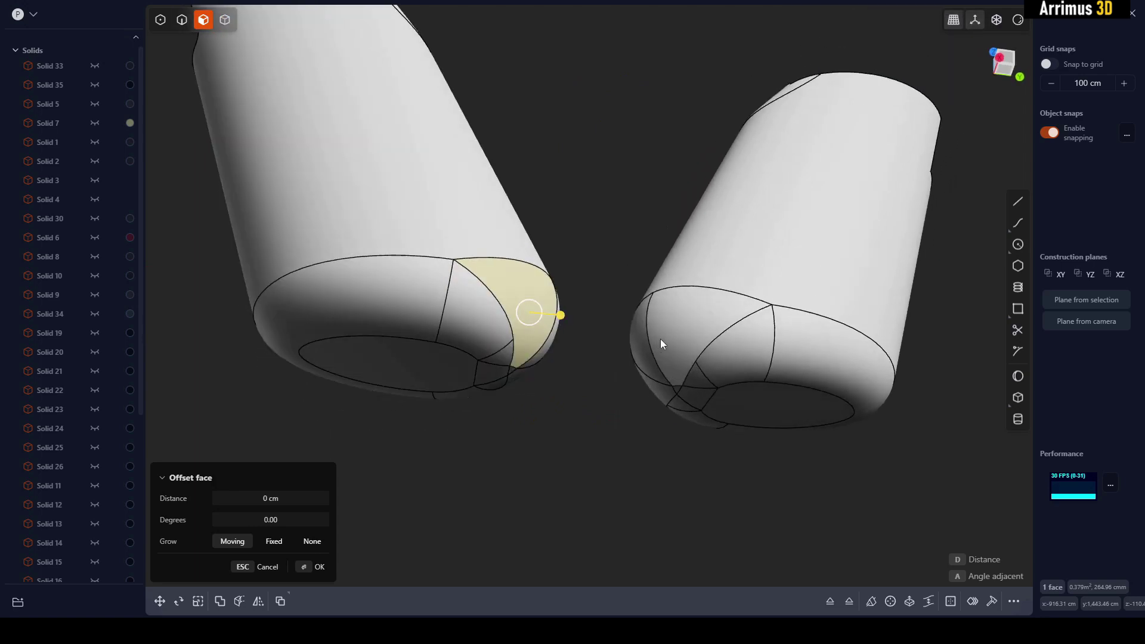
pyautogui.click(677, 316)
pyautogui.moveTo(683, 273); pyautogui.dragTo(660, 286, button='middle')
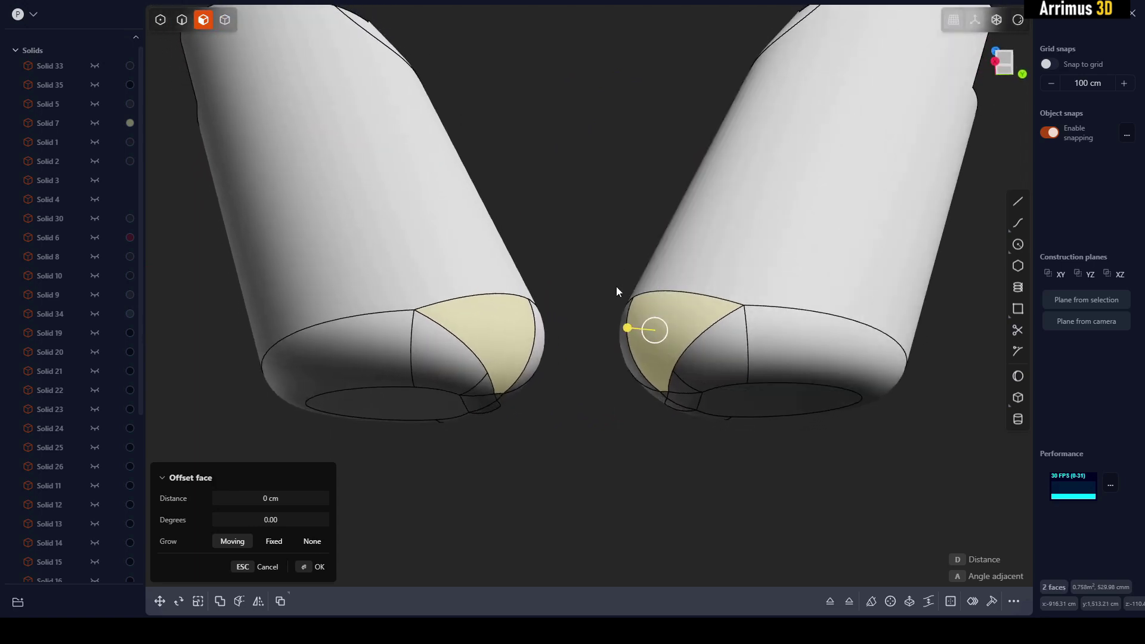
pyautogui.press('f')
pyautogui.moveTo(621, 335); pyautogui.dragTo(609, 327, button='middle')
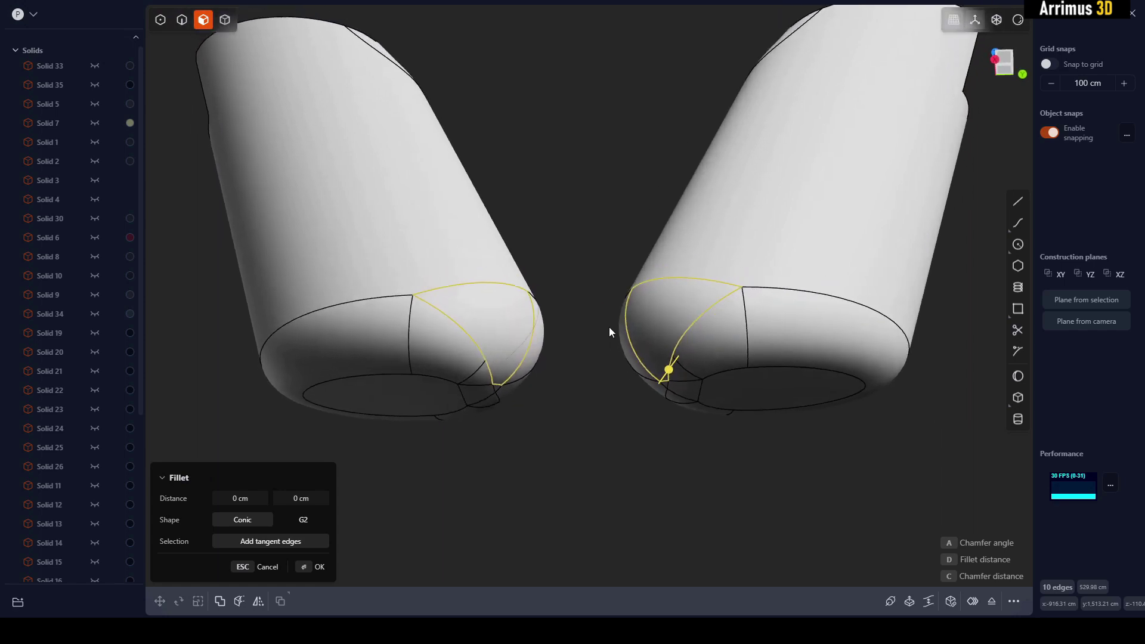
pyautogui.press('Escape')
pyautogui.hotkey('shift', 'd')
pyautogui.moveTo(596, 371); pyautogui.dragTo(600, 383, button='middle')
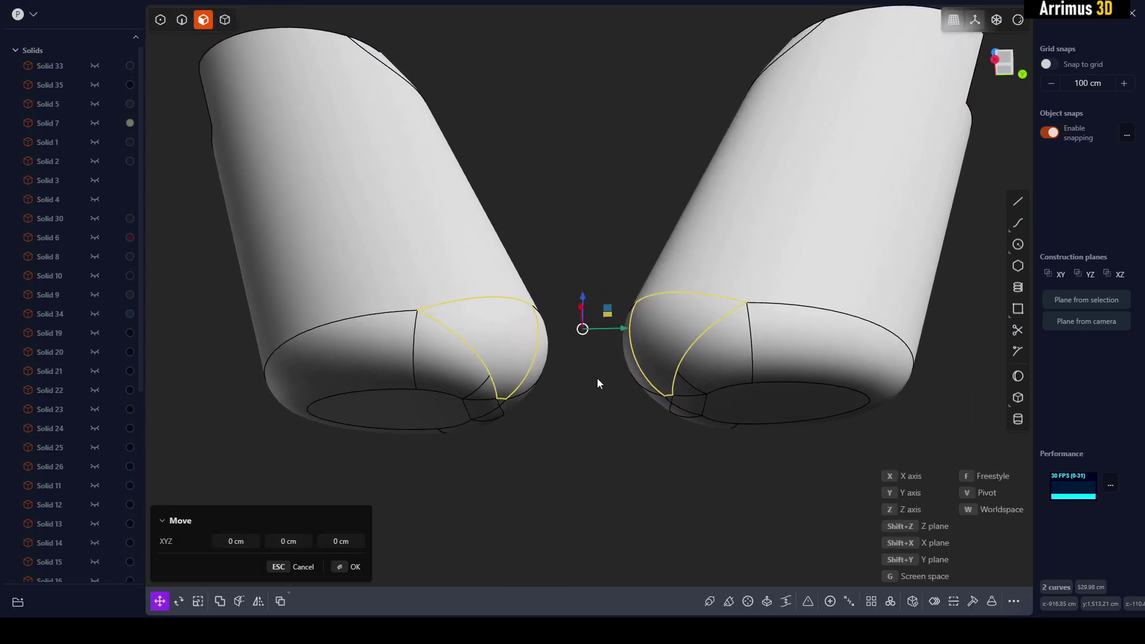
# Step: Loft between the two duplicated boundary curves to create a bridge sheet
pyautogui.press('l')
pyautogui.press('Return')
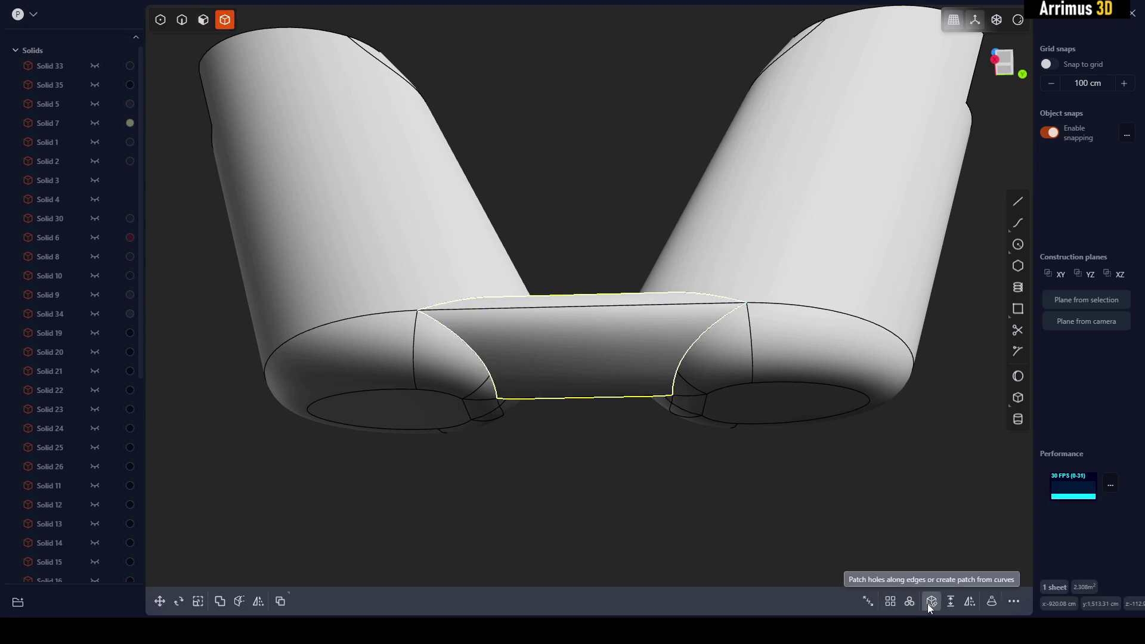
pyautogui.press('Escape')
# Step: Try to combine the two cylindrical solids and the lofted sheet with a Boolean
pyautogui.click(771, 416)
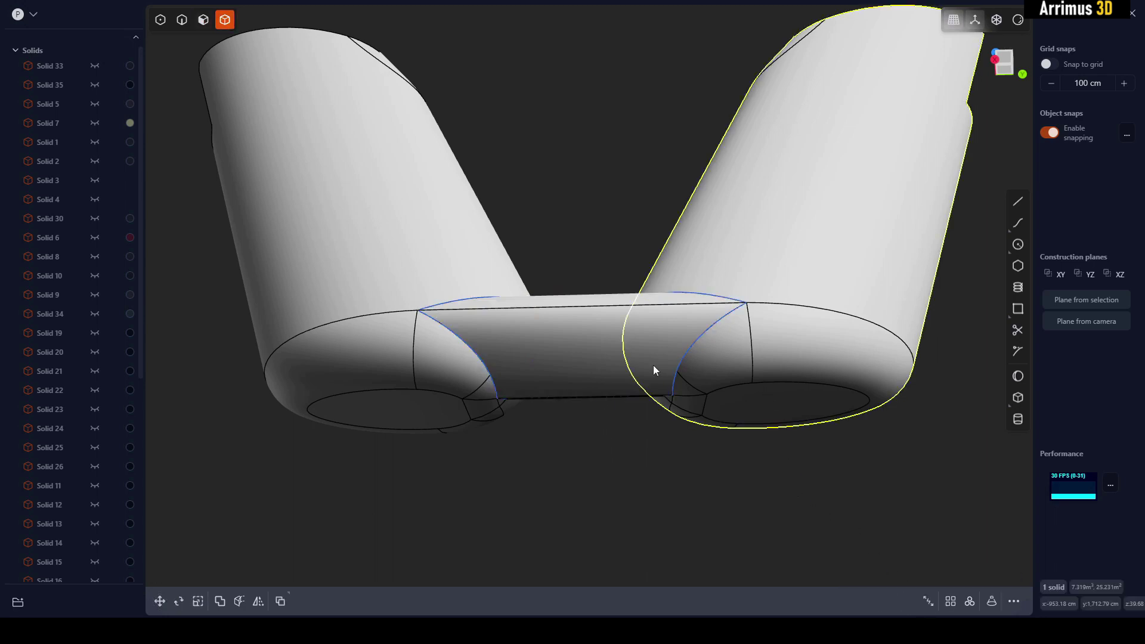
pyautogui.click(651, 368)
pyautogui.click(467, 271)
pyautogui.press('b')
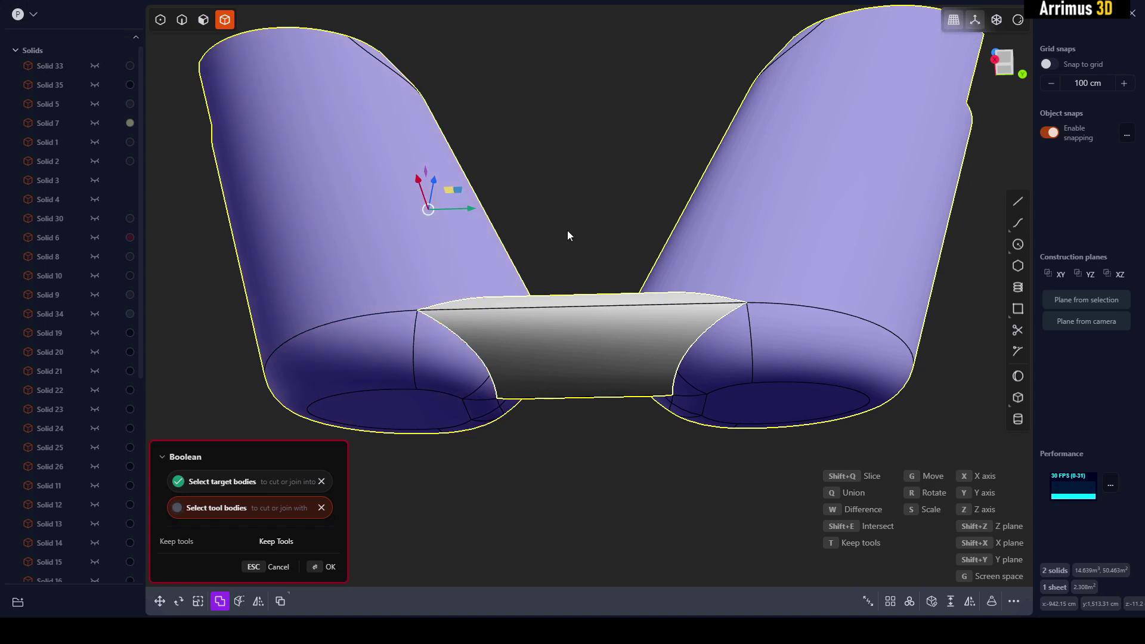
pyautogui.press('Return')
pyautogui.press('Escape')
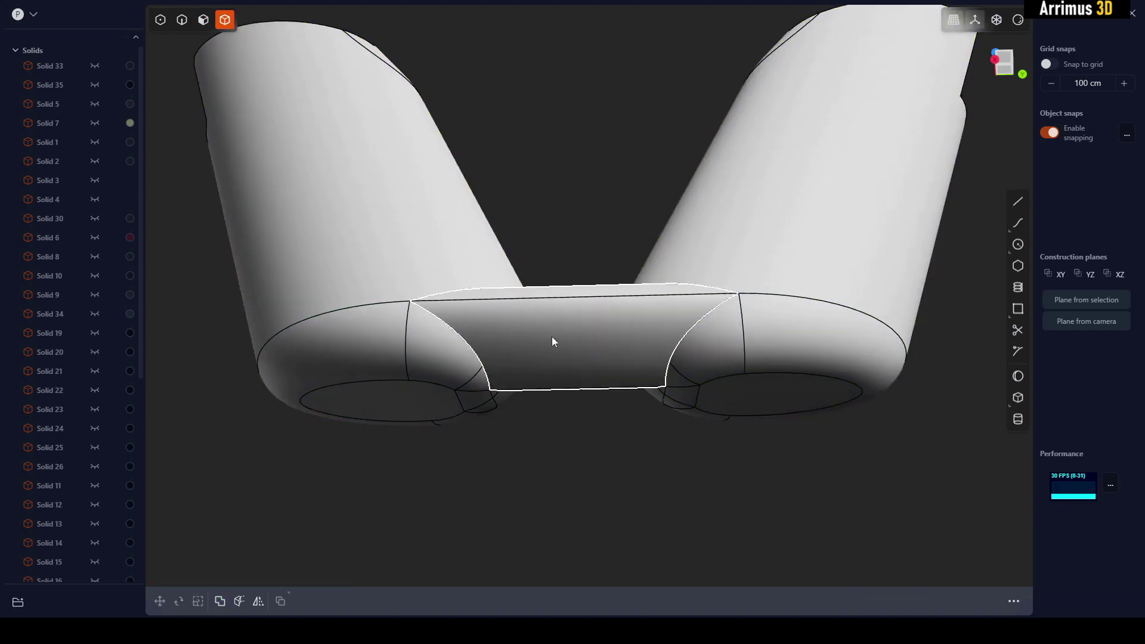
# Step: Isolate the lofted bridge sheet to examine its open ends, and show the other solids again
pyautogui.click(552, 336)
pyautogui.hotkey('shift', 'h')
pyautogui.moveTo(552, 336); pyautogui.dragTo(582, 364, button='middle')
pyautogui.click(707, 295)
pyautogui.click(581, 364)
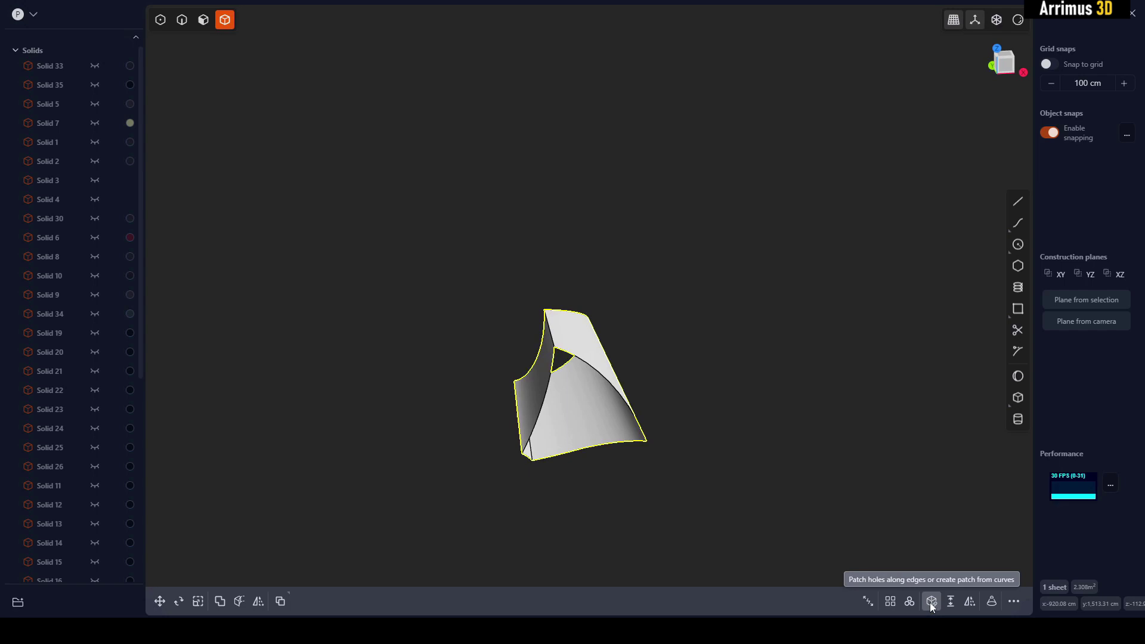
pyautogui.moveTo(734, 427); pyautogui.dragTo(567, 364, button='middle')
pyautogui.press('/')
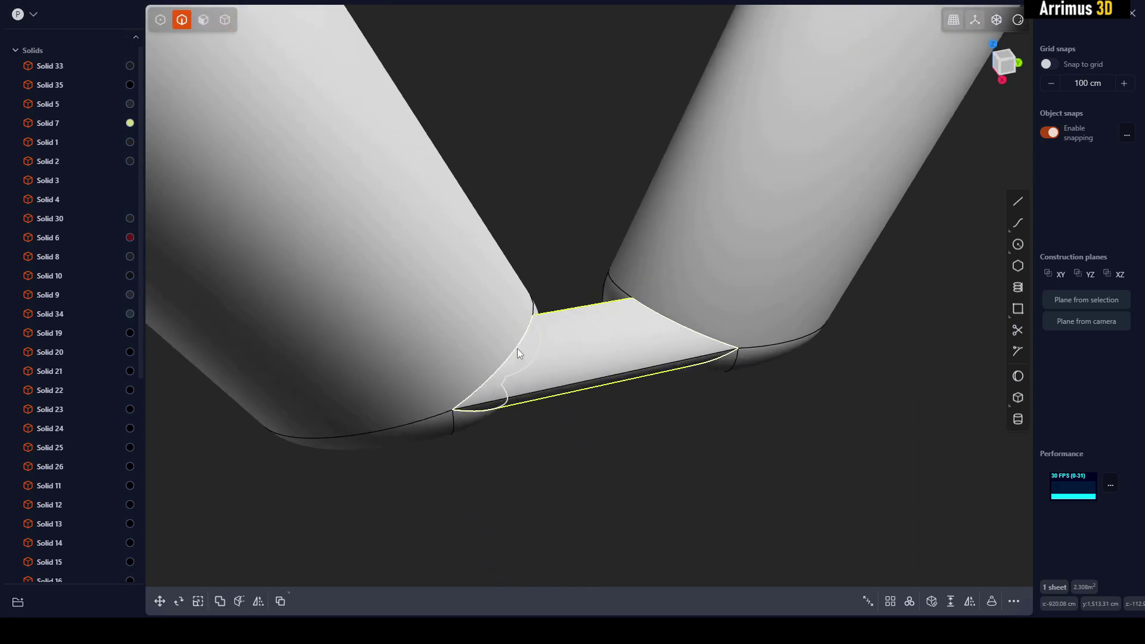
# Step: Delete the two duplicated boundary curves at the ends of the bridge sheet
pyautogui.click(517, 348)
pyautogui.press('Delete')
pyautogui.click(664, 325)
pyautogui.press('Delete')
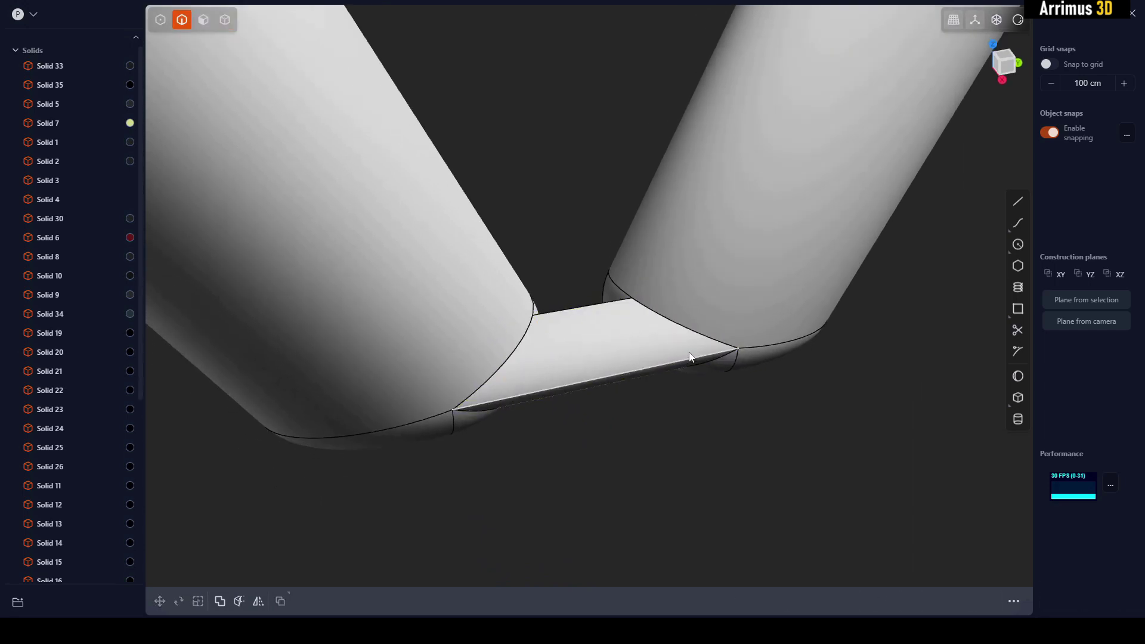
# Step: Isolate the two cylindrical solids so the bridge sheet is hidden
pyautogui.press('4')
pyautogui.click(674, 308)
pyautogui.keyDown('shift'); pyautogui.click(502, 323); pyautogui.keyUp('shift')
pyautogui.press('/')
pyautogui.moveTo(621, 394); pyautogui.dragTo(599, 341, button='middle')
# Step: Duplicate the two facing corner faces as separate sheets, and view them together with the bridge sheet
pyautogui.press('3')
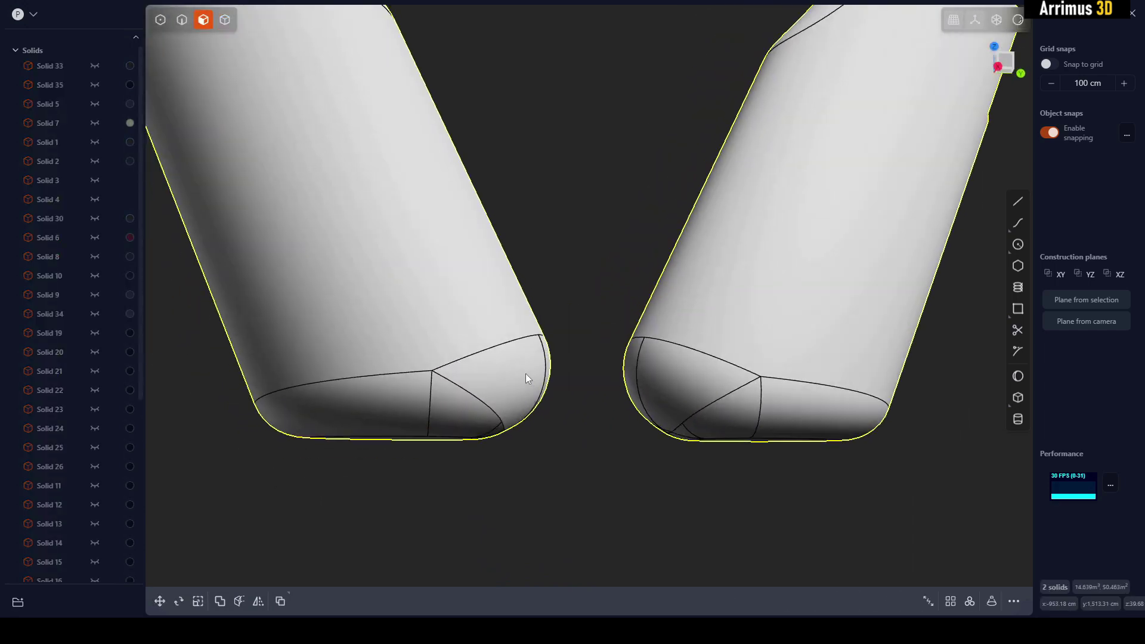
pyautogui.click(526, 374)
pyautogui.keyDown('shift'); pyautogui.click(672, 379); pyautogui.keyUp('shift')
pyautogui.moveTo(676, 402); pyautogui.dragTo(667, 399, button='middle')
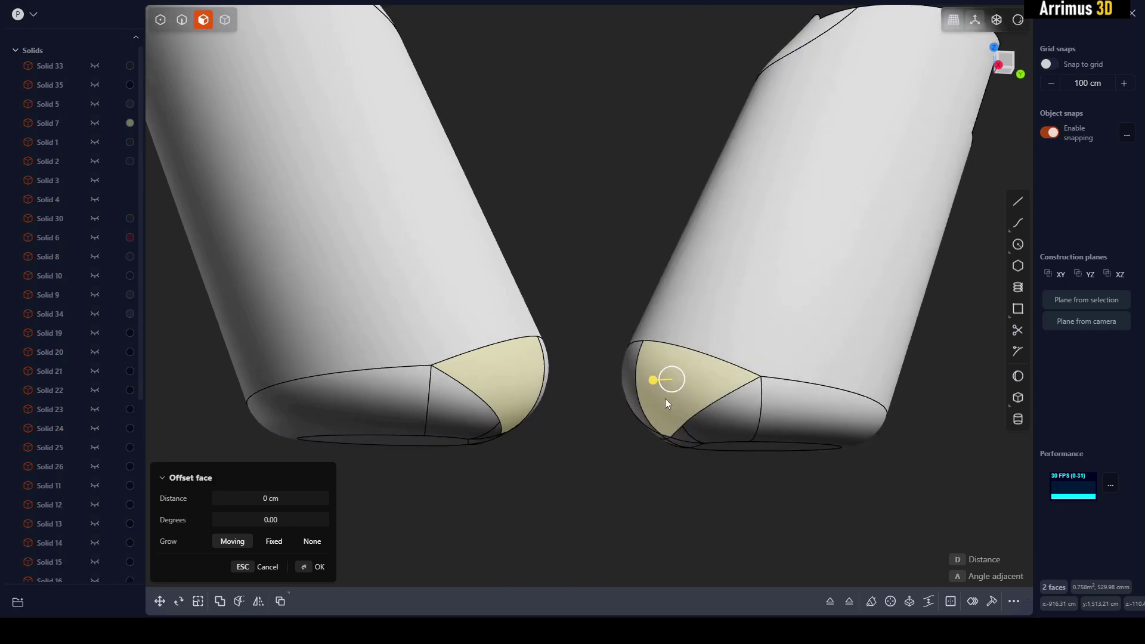
pyautogui.hotkey('shift', 'd')
pyautogui.keyDown('shift'); pyautogui.moveTo(610, 459); pyautogui.dragTo(621, 444, button='middle'); pyautogui.keyUp('shift')
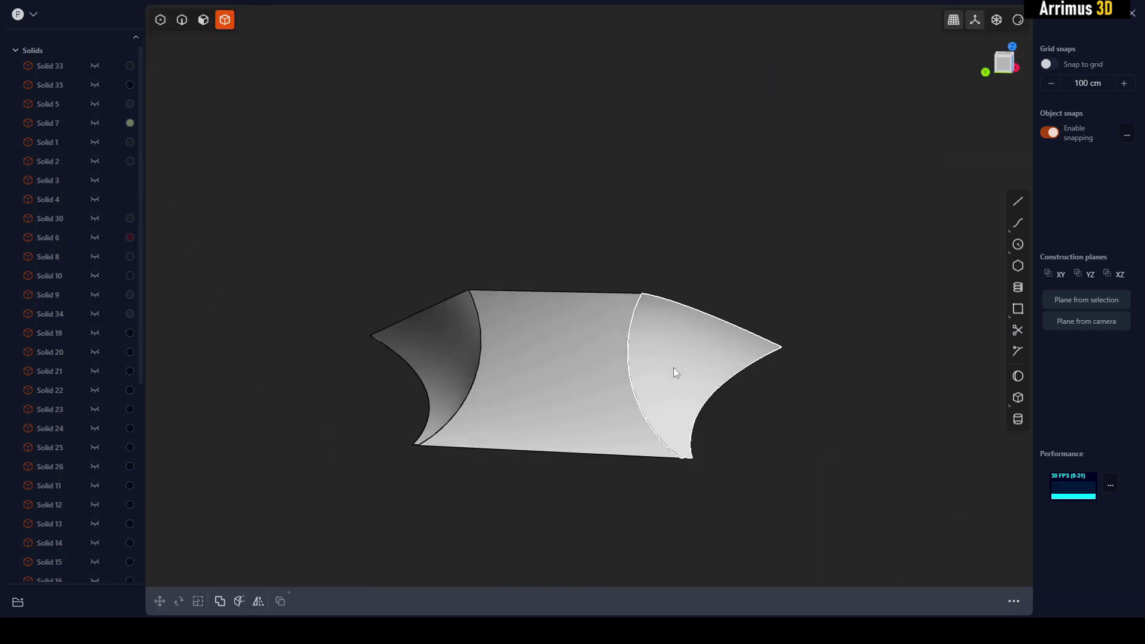
# Step: Move each of the two end sheets freely away from the bridge sheet, cancelling each move
pyautogui.click(676, 368)
pyautogui.press('g')
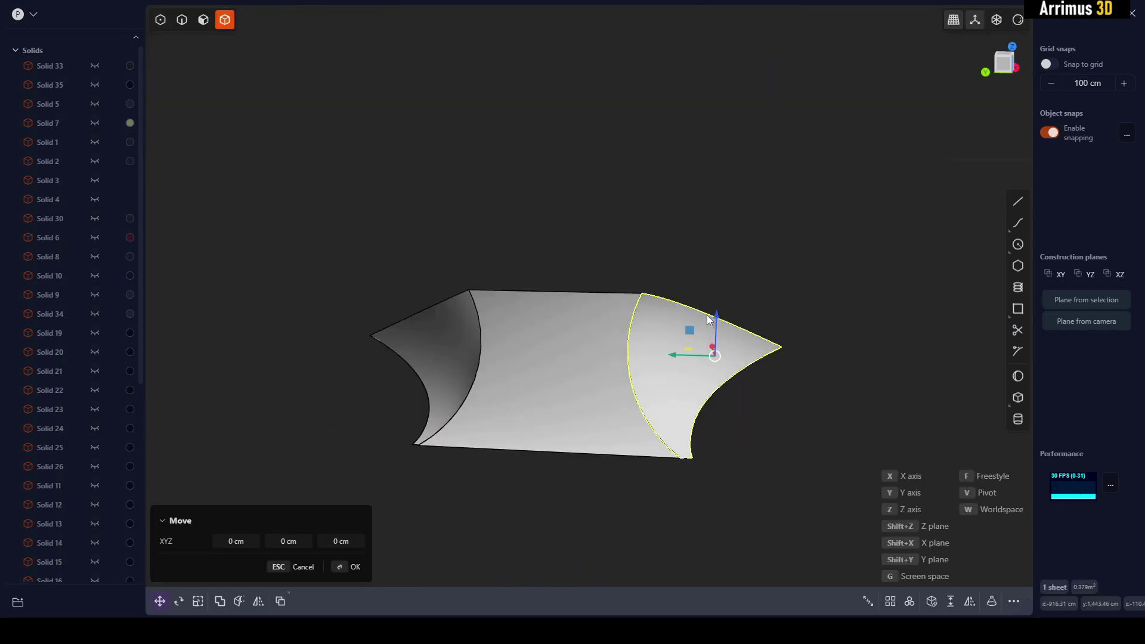
pyautogui.press('g')
pyautogui.press('Escape')
pyautogui.click(449, 344)
pyautogui.press('g')
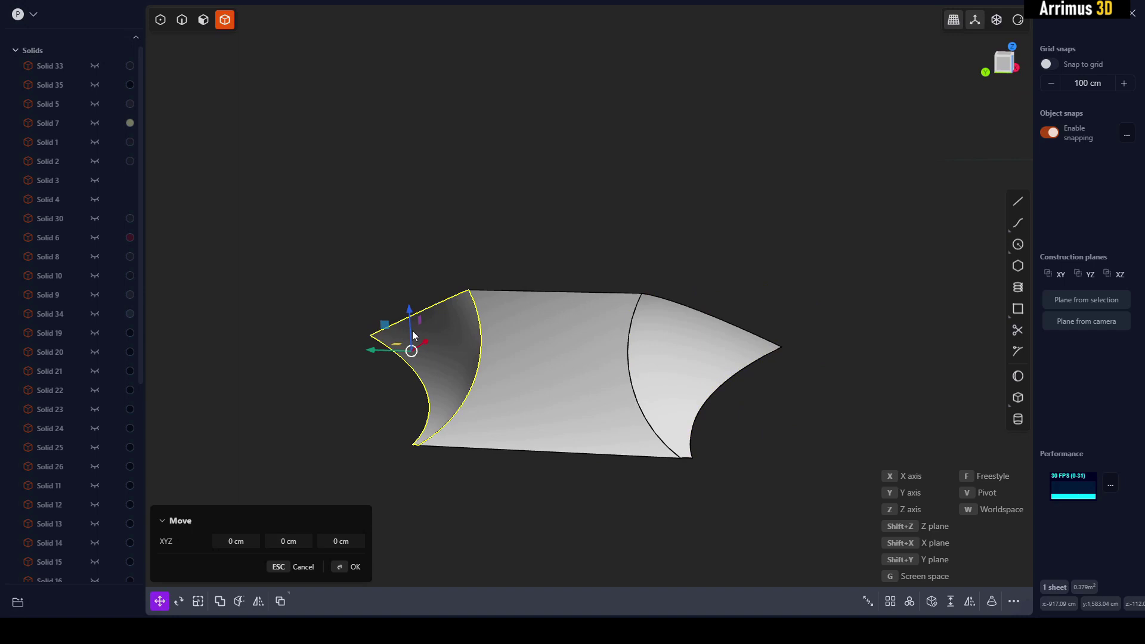
pyautogui.moveTo(414, 335); pyautogui.dragTo(367, 317)
pyautogui.press('Escape')
# Step: Join the bridge sheet and the two end sheets into one solid with Join Sheets
pyautogui.moveTo(757, 213); pyautogui.dragTo(381, 399)
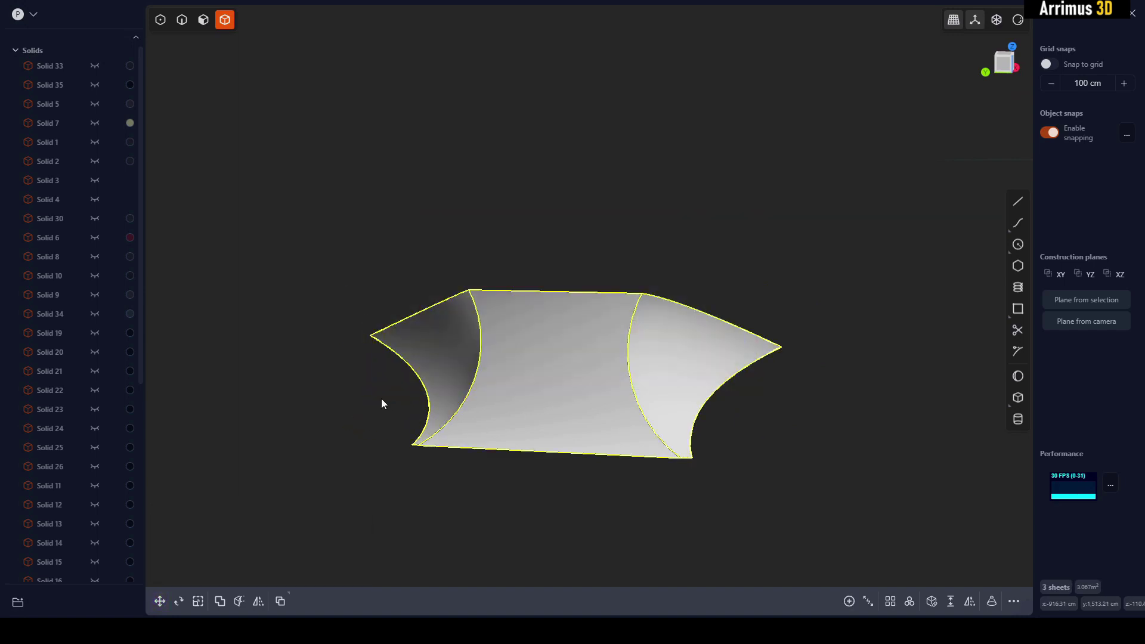
pyautogui.write('f')
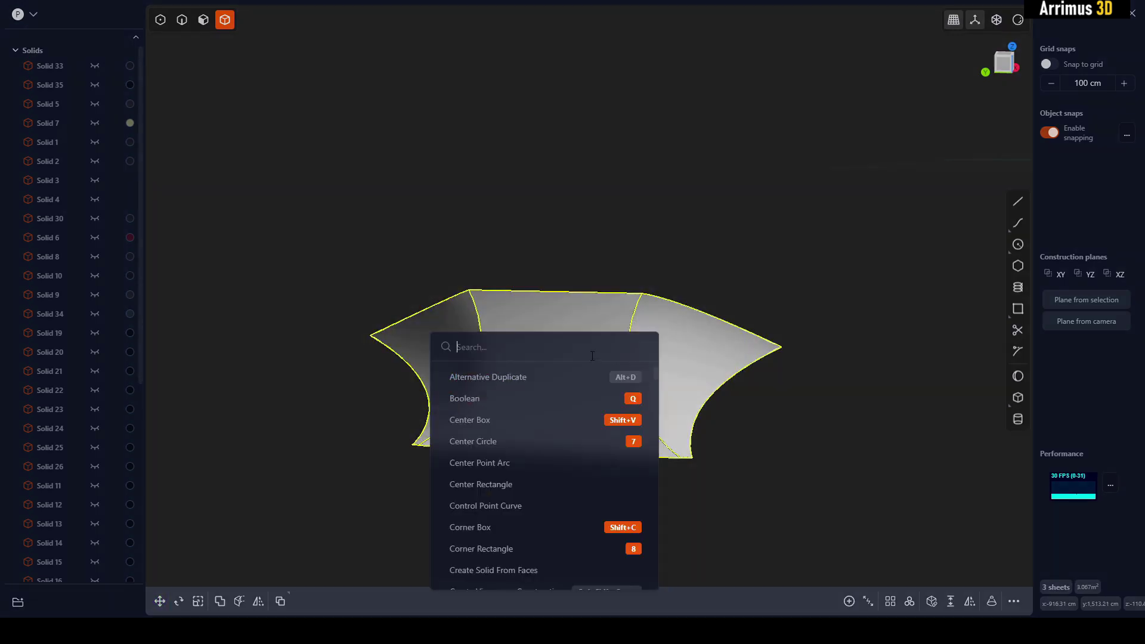
pyautogui.write('join')
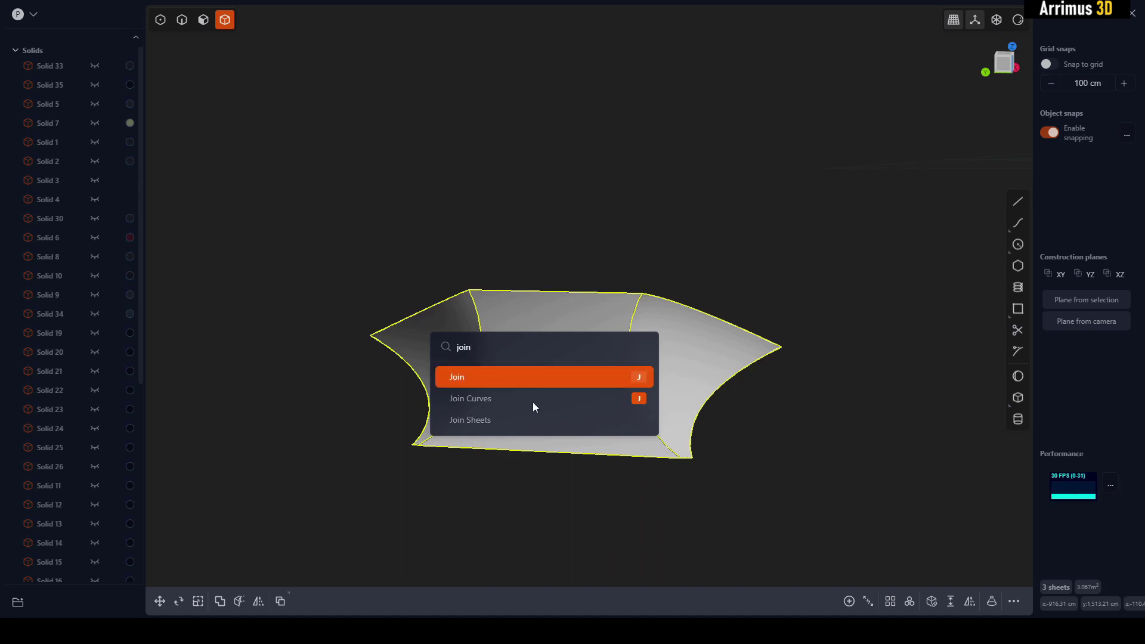
pyautogui.click(507, 417)
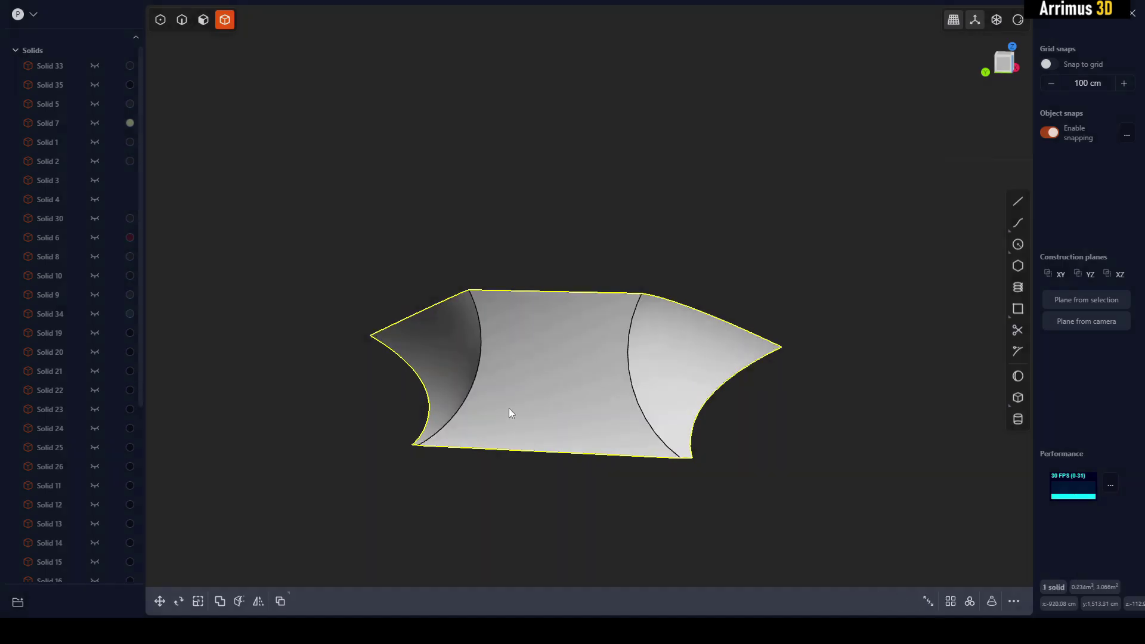
# Step: Try a fillet of about 39.9 cm on the two curved edges where the bridge solid's side meets its ends
pyautogui.click(631, 331)
pyautogui.press('f')
pyautogui.moveTo(541, 293); pyautogui.dragTo(545, 312, button='middle')
pyautogui.press('d')
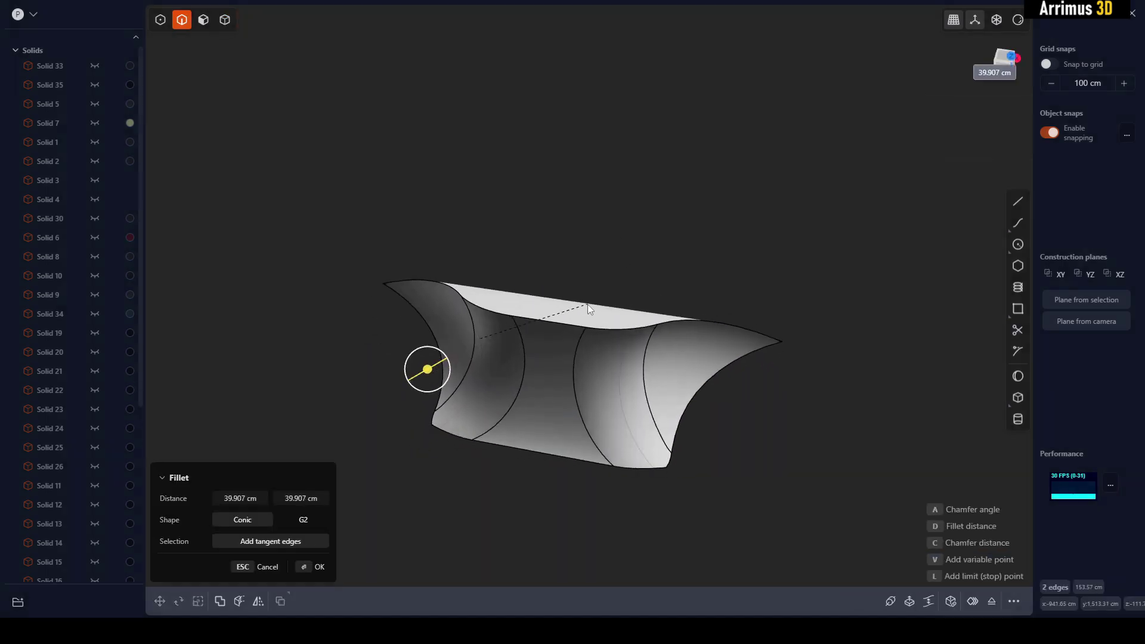
pyautogui.press('Escape')
pyautogui.click(639, 249)
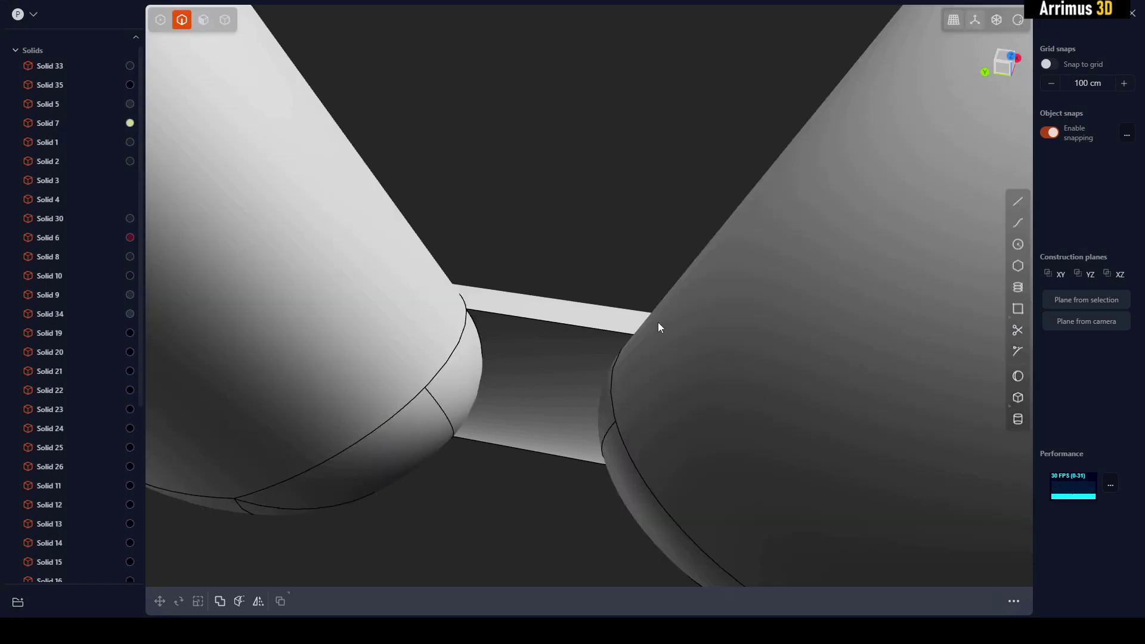
# Step: Move the bridge solid freely between the two cylindrical solids, and cancel the move
pyautogui.moveTo(657, 322); pyautogui.dragTo(432, 305, button='middle')
pyautogui.press('4')
pyautogui.click(585, 310)
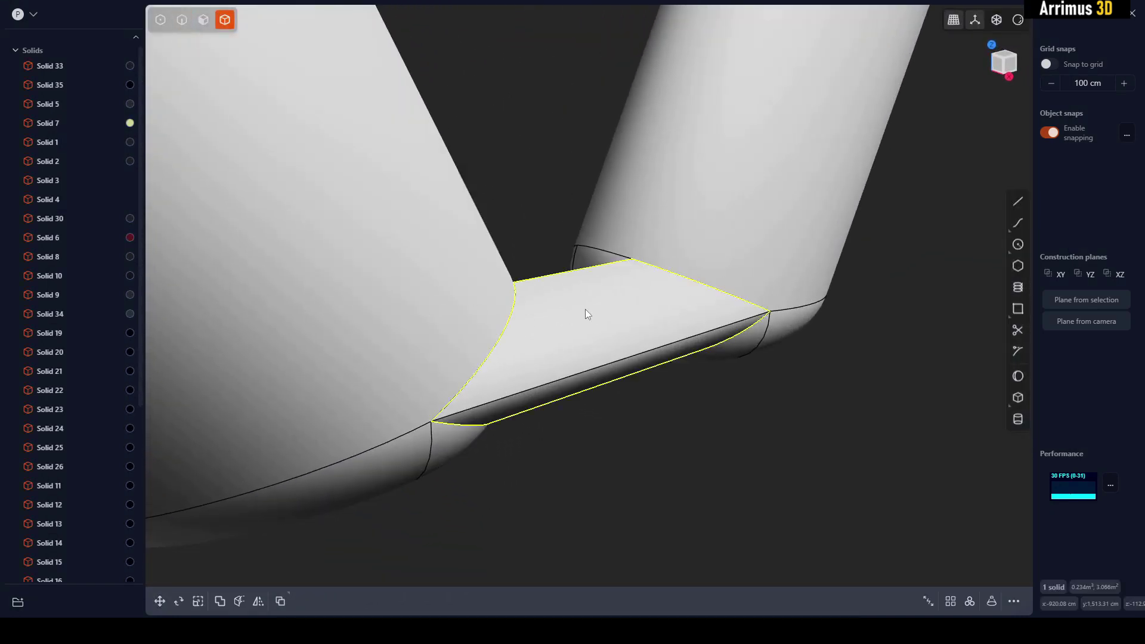
pyautogui.press('g')
pyautogui.press('Escape')
pyautogui.click(721, 509)
# Step: Join the two cylindrical solids and the bridge solid into one body with a Boolean union
pyautogui.moveTo(549, 244); pyautogui.dragTo(468, 195, button='middle')
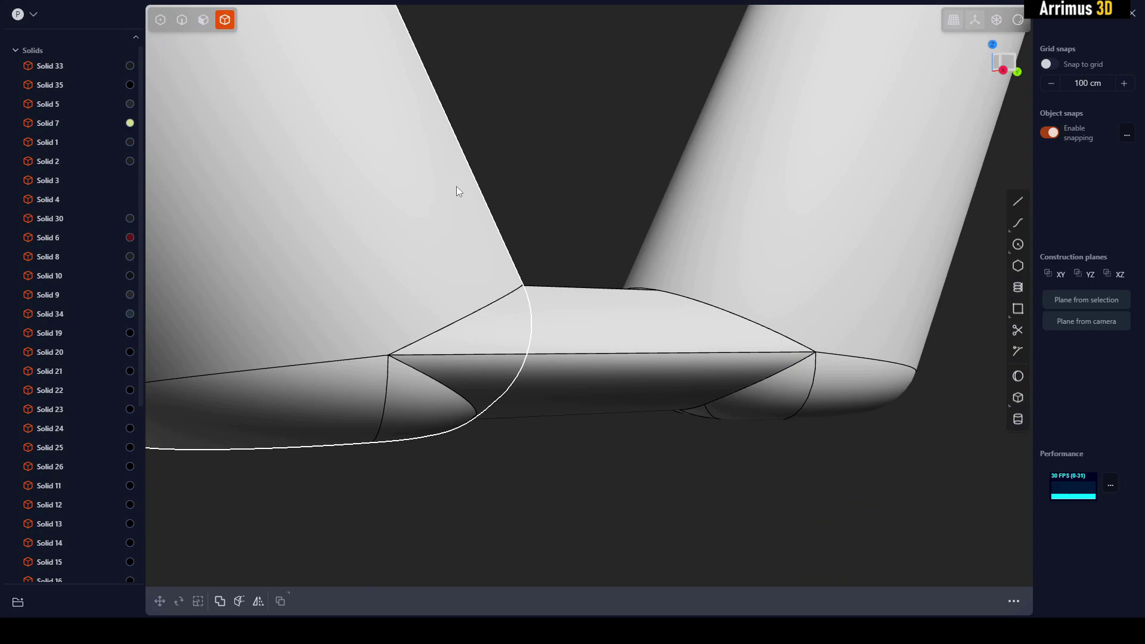
pyautogui.moveTo(458, 175); pyautogui.dragTo(809, 427)
pyautogui.moveTo(829, 481); pyautogui.dragTo(292, 286)
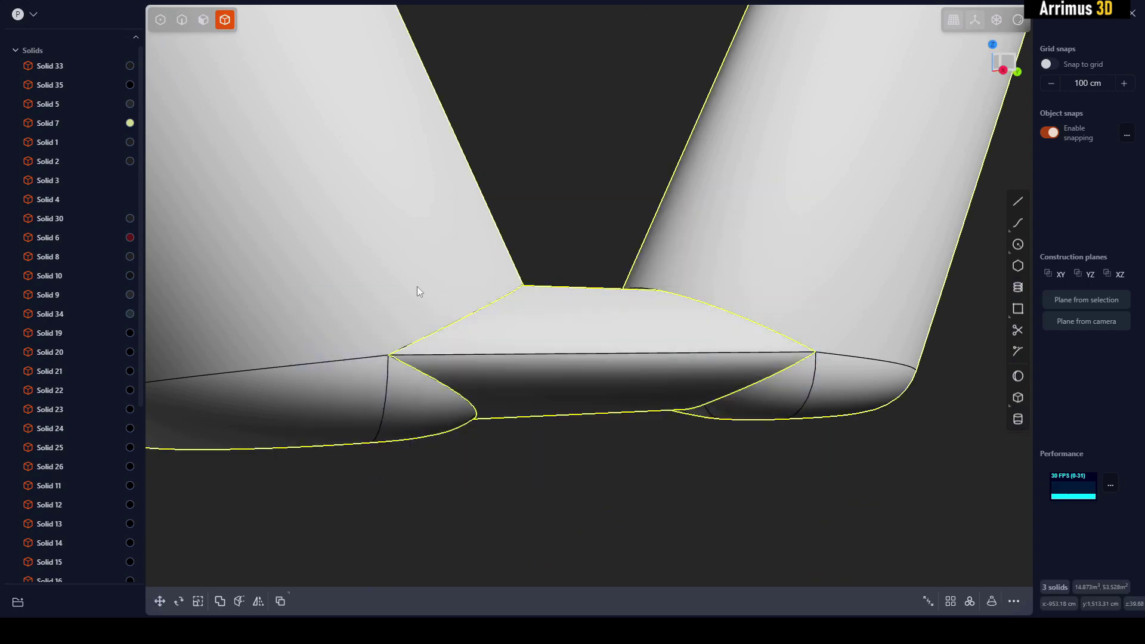
pyautogui.press('q')
pyautogui.press('Return')
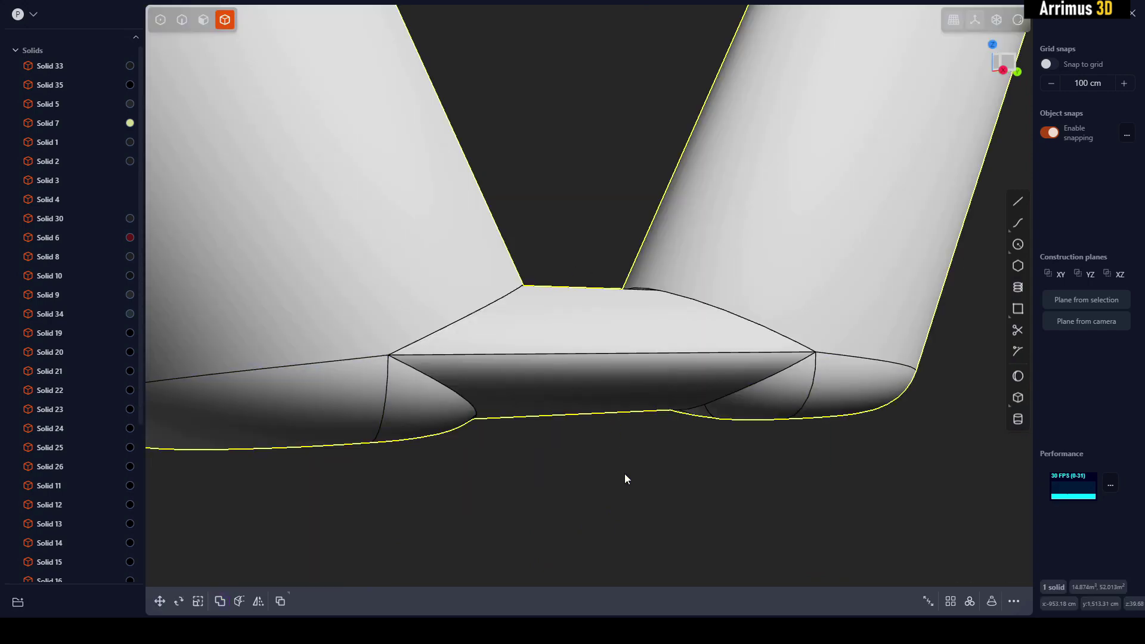
# Step: Fillet the two curved edges where the bridge's upper face meets the cylindrical parts by about 38.9 cm
pyautogui.moveTo(605, 358); pyautogui.dragTo(585, 400, button='middle')
pyautogui.press('2')
pyautogui.click(504, 313)
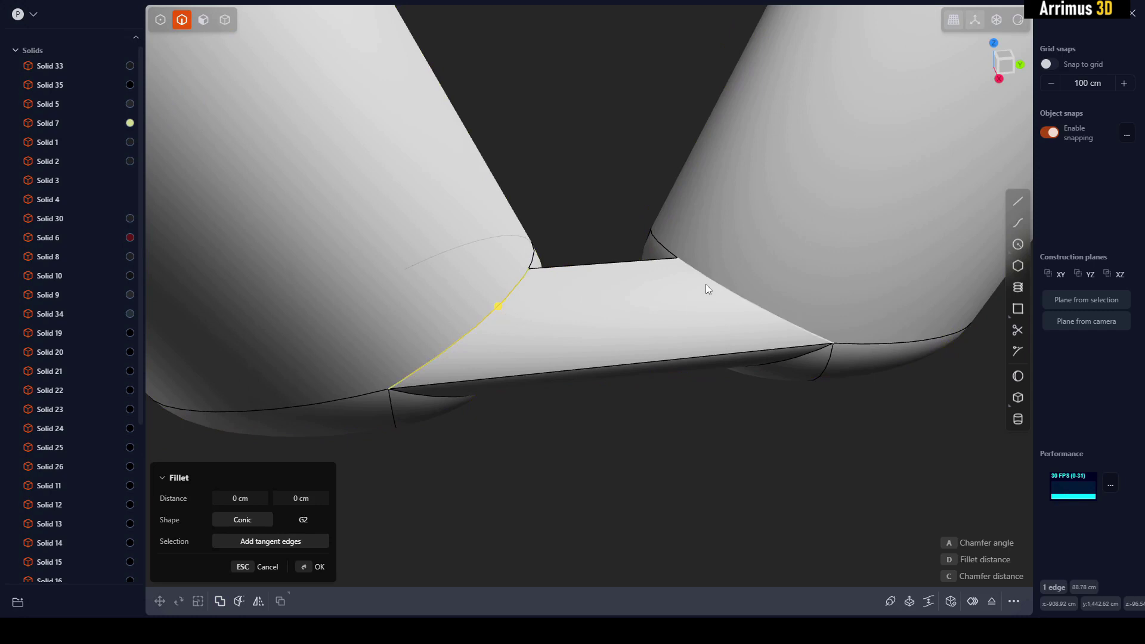
pyautogui.keyDown('shift'); pyautogui.click(706, 284); pyautogui.keyUp('shift')
pyautogui.moveTo(706, 283); pyautogui.dragTo(713, 275, button='middle')
pyautogui.press('d')
pyautogui.moveTo(729, 241)
pyautogui.mouseDown()
pyautogui.moveTo(739, 226)
pyautogui.moveTo(735, 237)
pyautogui.mouseUp()
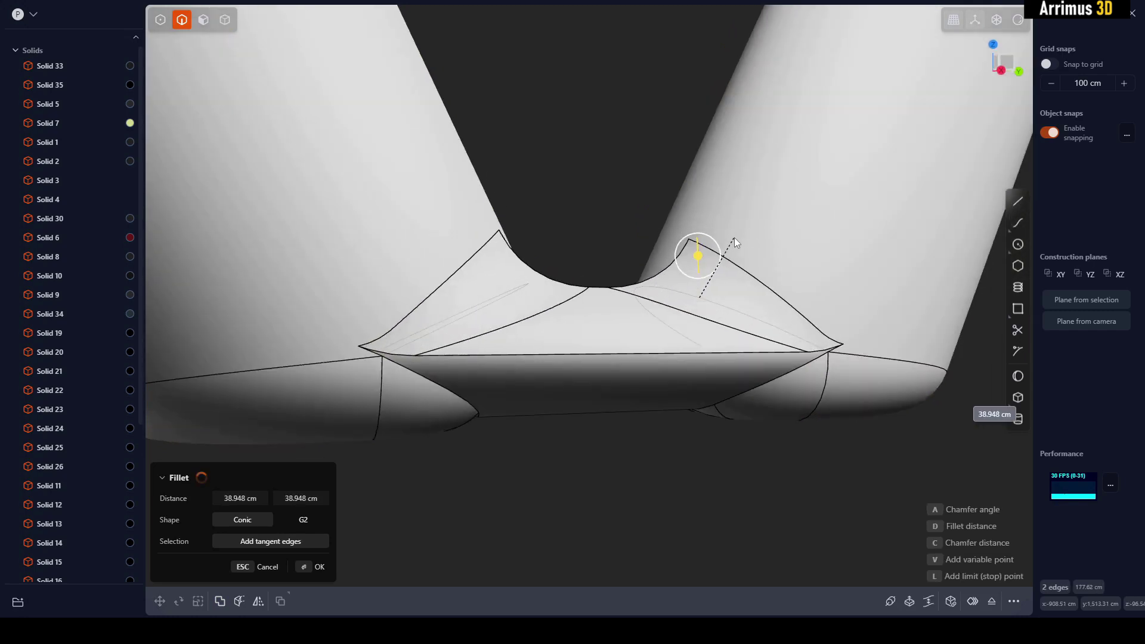
pyautogui.press('Return')
# Step: Fillet the long front edge of the bridge between the two cylindrical parts by about 13.4 cm
pyautogui.click(688, 353)
pyautogui.moveTo(701, 349); pyautogui.dragTo(709, 342)
pyautogui.moveTo(709, 342); pyautogui.dragTo(653, 338, button='middle')
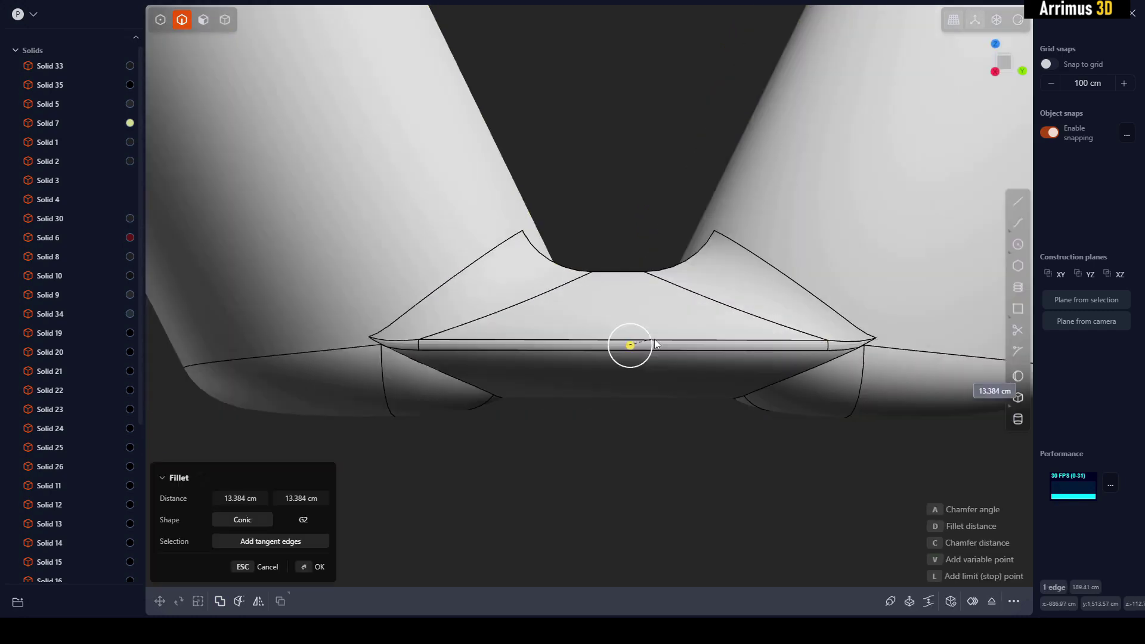
pyautogui.press('Return')
pyautogui.moveTo(514, 375); pyautogui.dragTo(509, 334, button='middle')
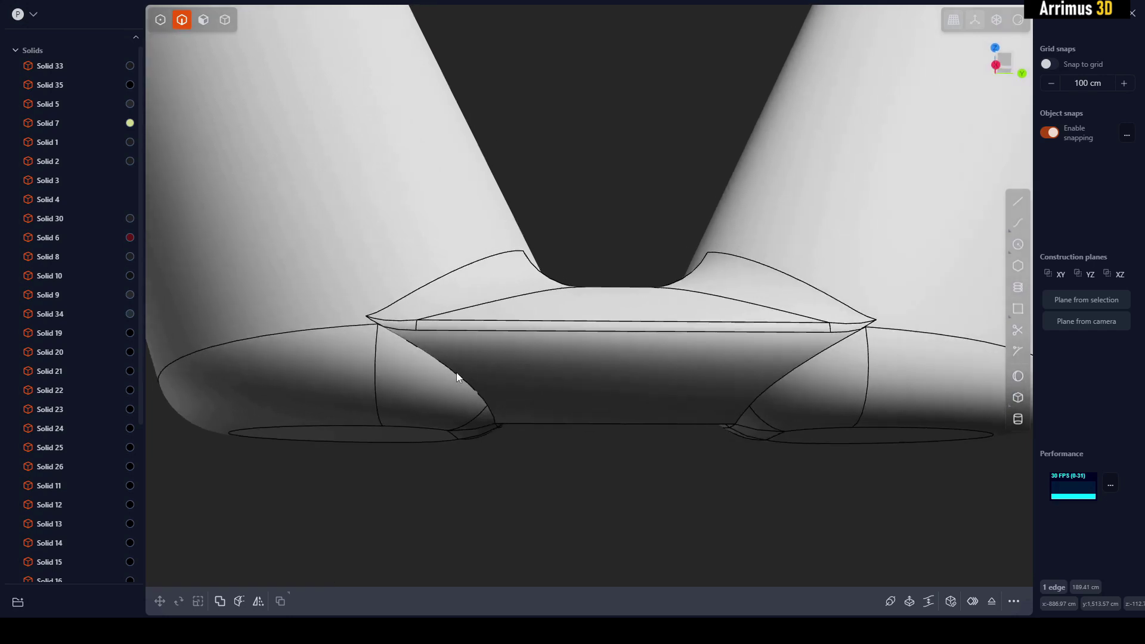